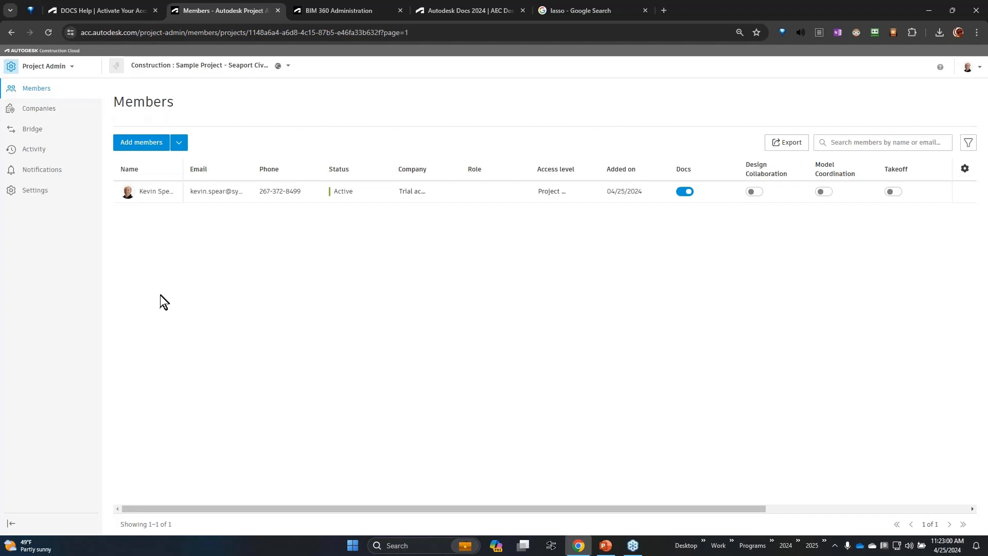
Start adding project members and put the existing account member's email address on the invitation list.
{"action": "left_click", "coordinate": [153, 143]}
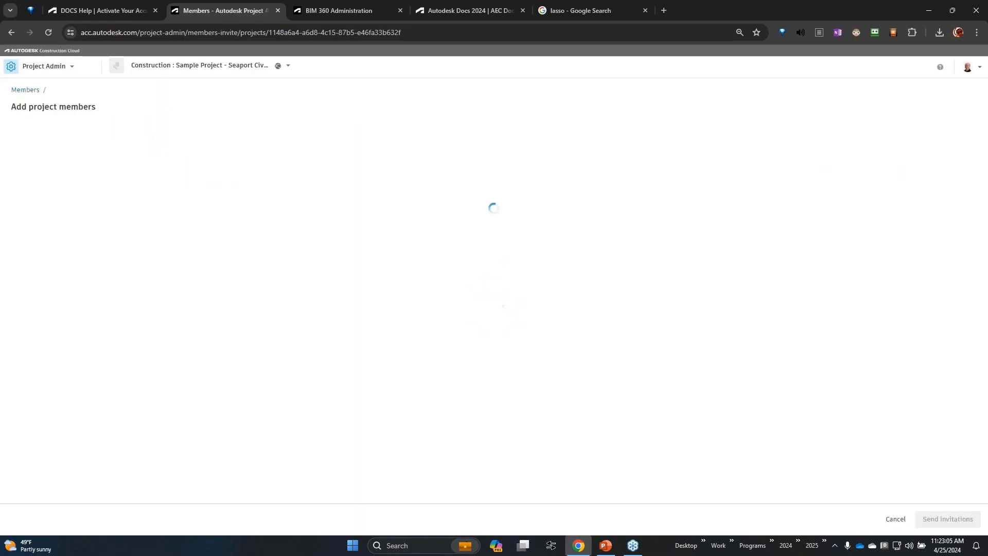
{"action": "left_click", "coordinate": [158, 155]}
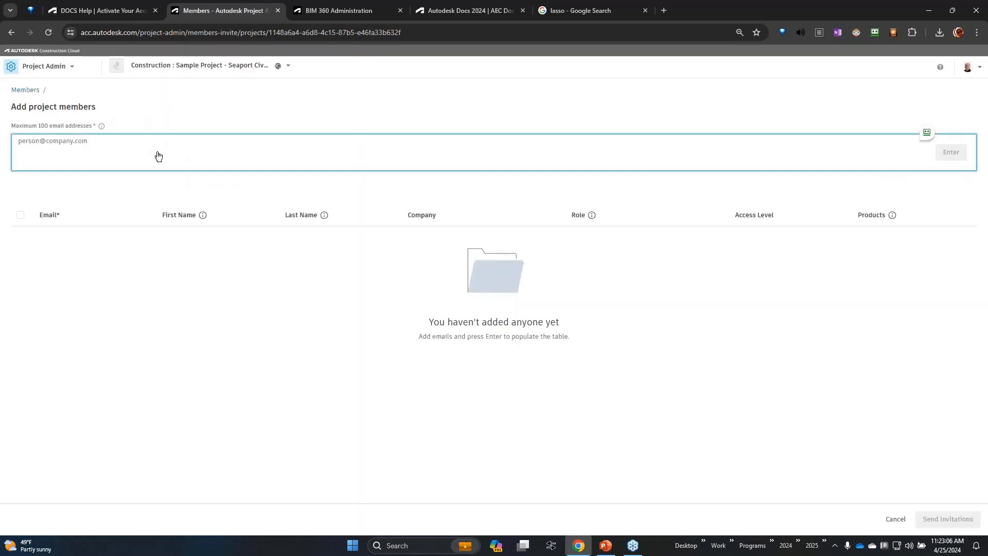
{"action": "type", "text": "mlab"}
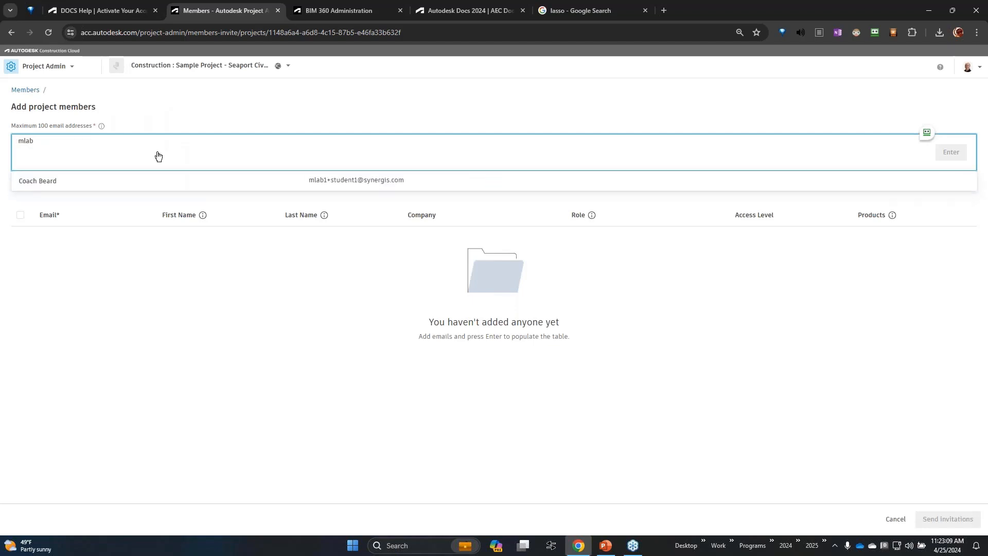
{"action": "left_click", "coordinate": [168, 181]}
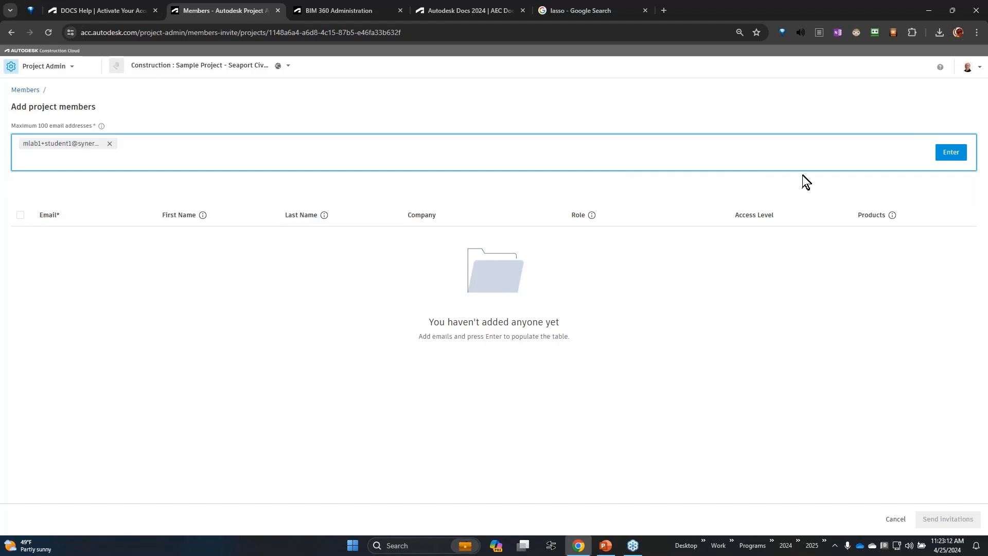
{"action": "left_click", "coordinate": [955, 159]}
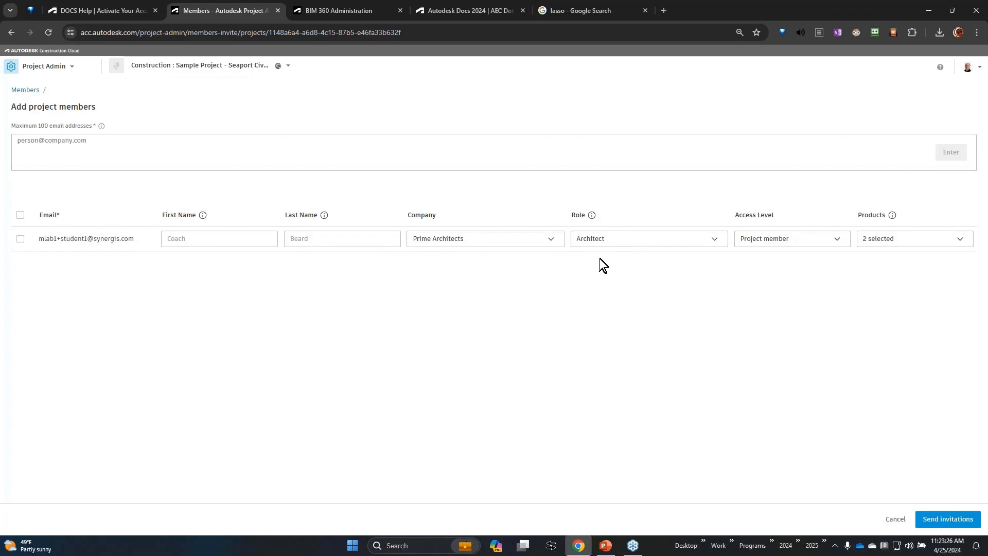
Check the listed member's product and access level choices, and send the project invitation.
{"action": "left_click", "coordinate": [921, 243]}
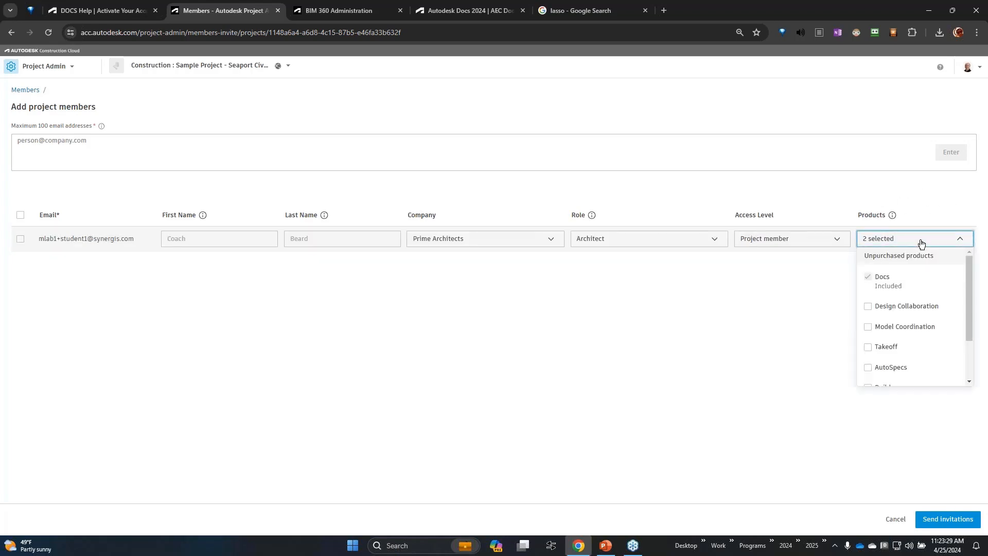
{"action": "left_click", "coordinate": [807, 244]}
{"action": "left_click", "coordinate": [767, 426]}
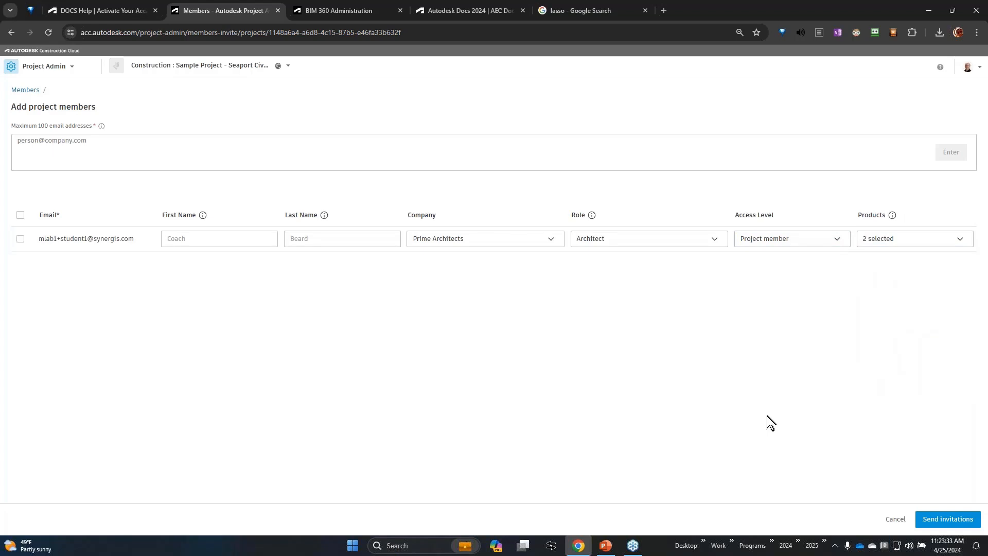
{"action": "left_click", "coordinate": [949, 521]}
{"action": "left_click", "coordinate": [949, 521]}
{"action": "left_click", "coordinate": [951, 524]}
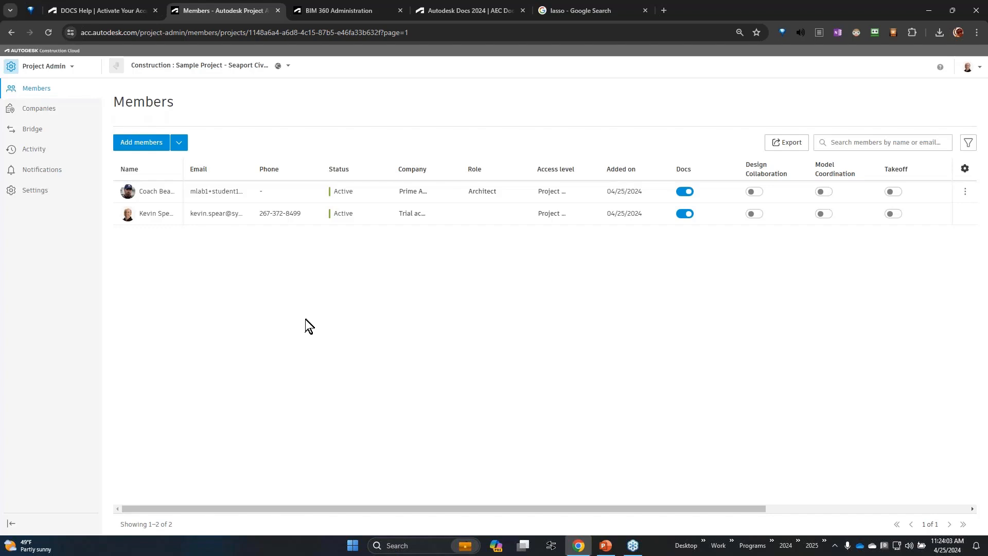
Switch to Account Admin and examine the account members' status, company, default role and access level.
{"action": "left_click", "coordinate": [56, 70]}
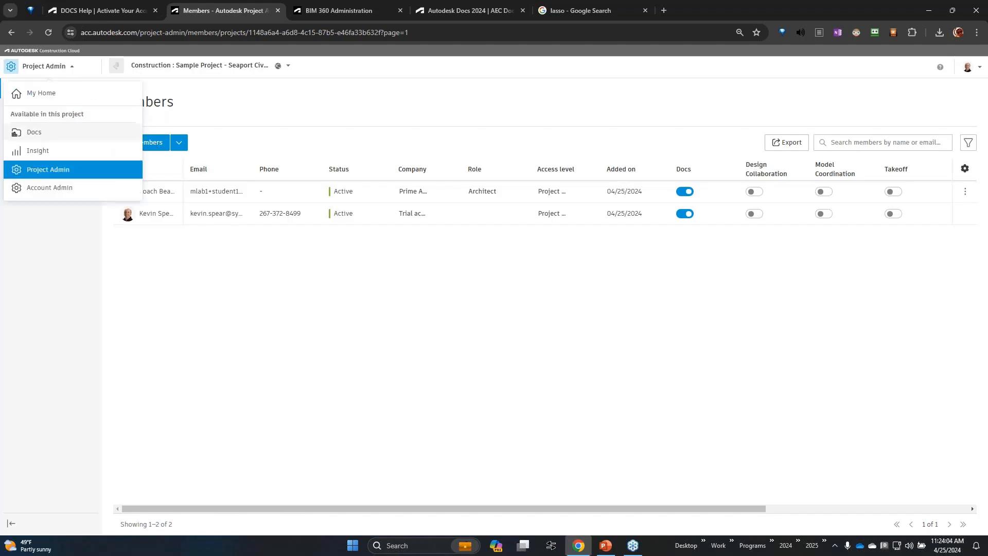
{"action": "left_click", "coordinate": [54, 188]}
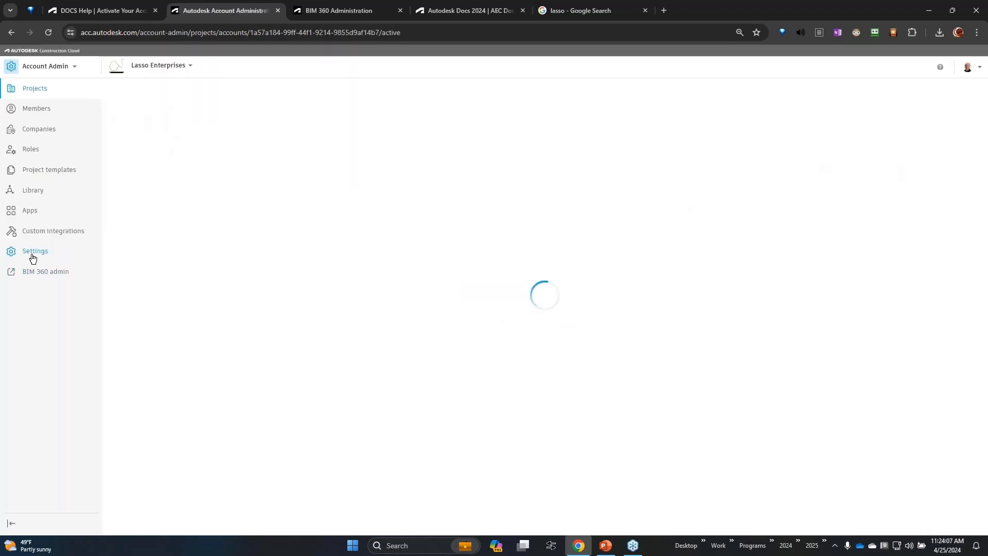
{"action": "left_click", "coordinate": [44, 112]}
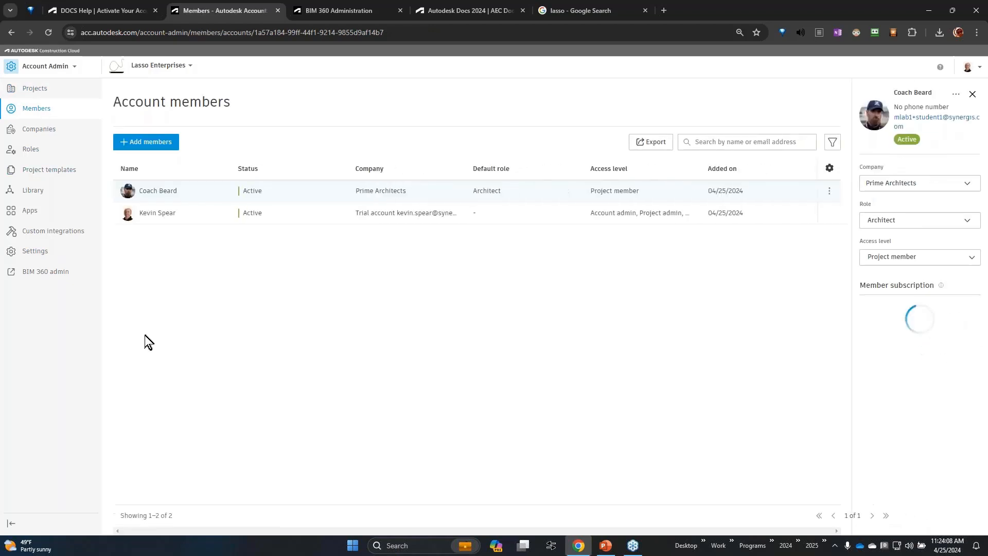
{"action": "key", "text": "ctrl"}
{"action": "key", "text": "ctrl"}
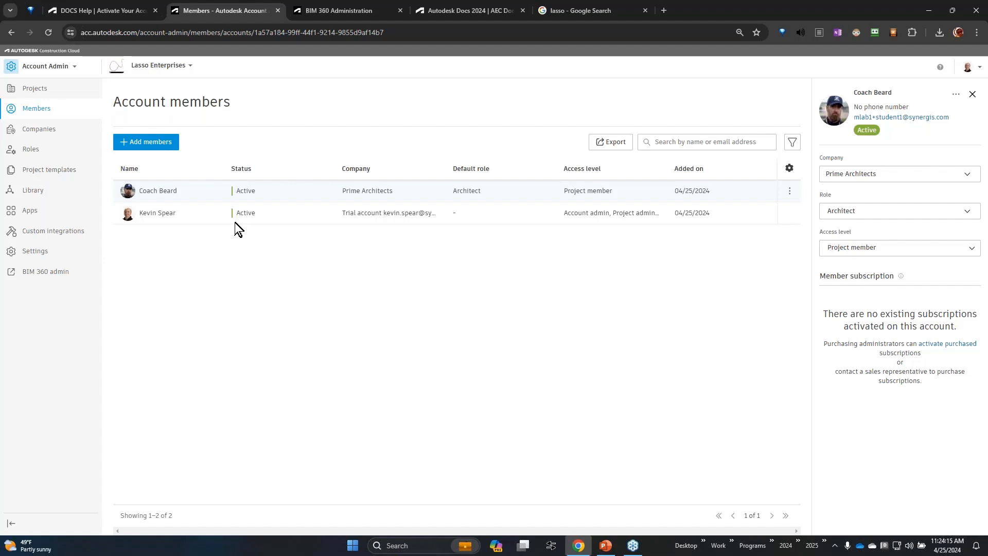
{"action": "key", "text": "ctrl"}
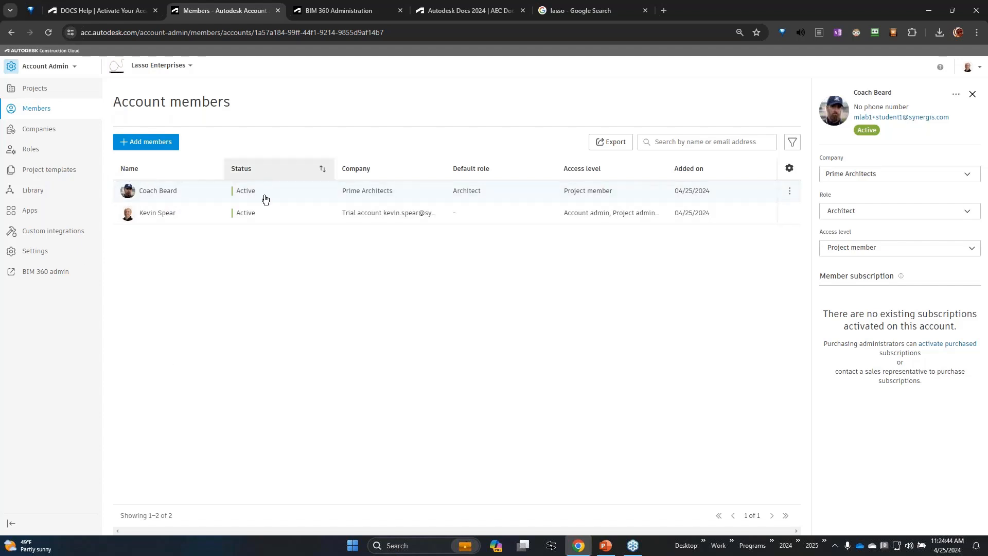
{"action": "left_click", "coordinate": [264, 243]}
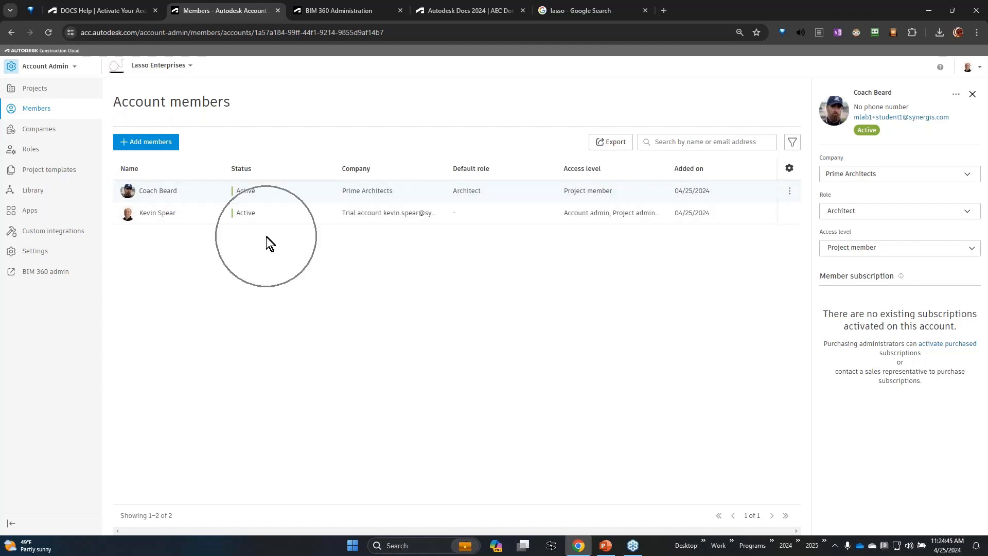
Open the member list of the Construction : Sample Project - Seaport Civic Center project and widen its Name column.
{"action": "left_click", "coordinate": [68, 67]}
{"action": "left_click", "coordinate": [134, 301]}
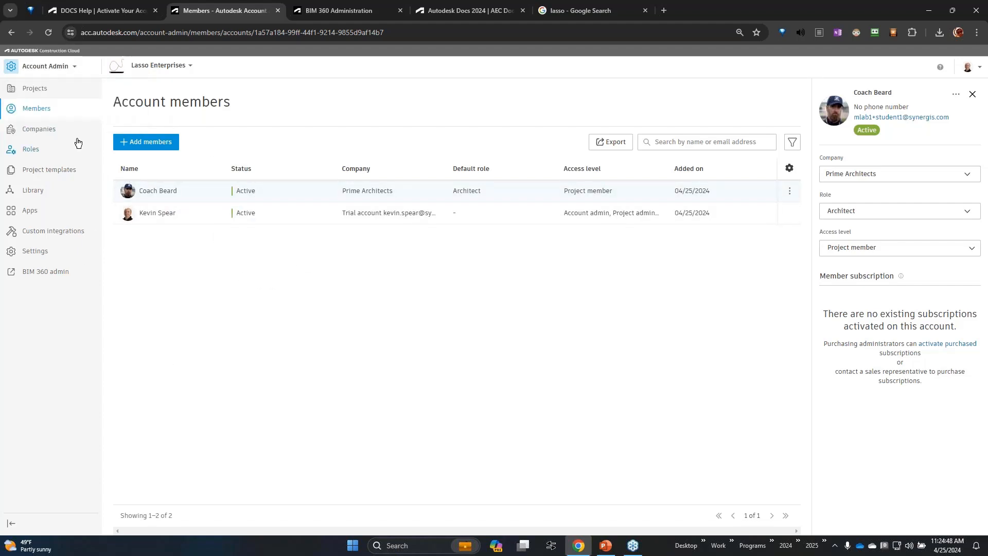
{"action": "left_click", "coordinate": [41, 91]}
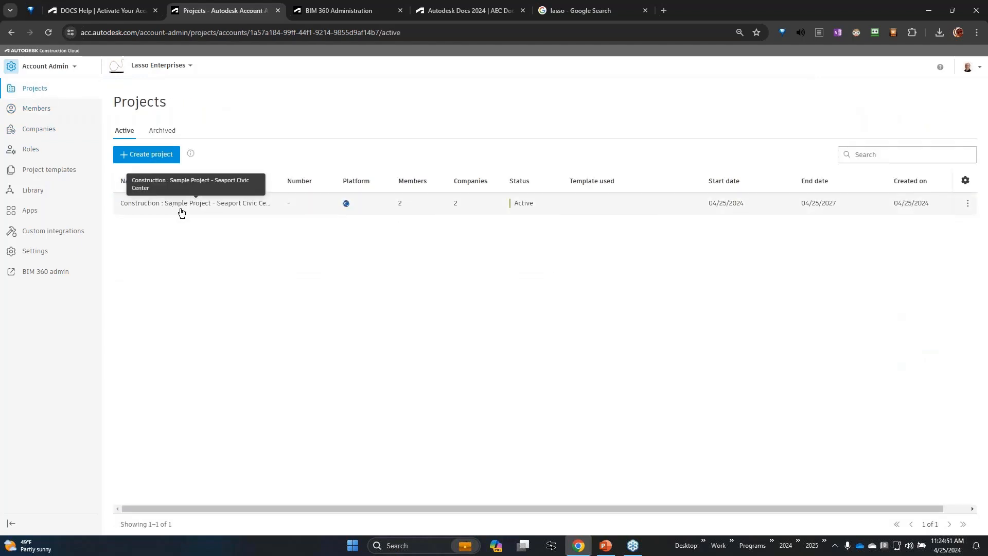
{"action": "left_click", "coordinate": [181, 208]}
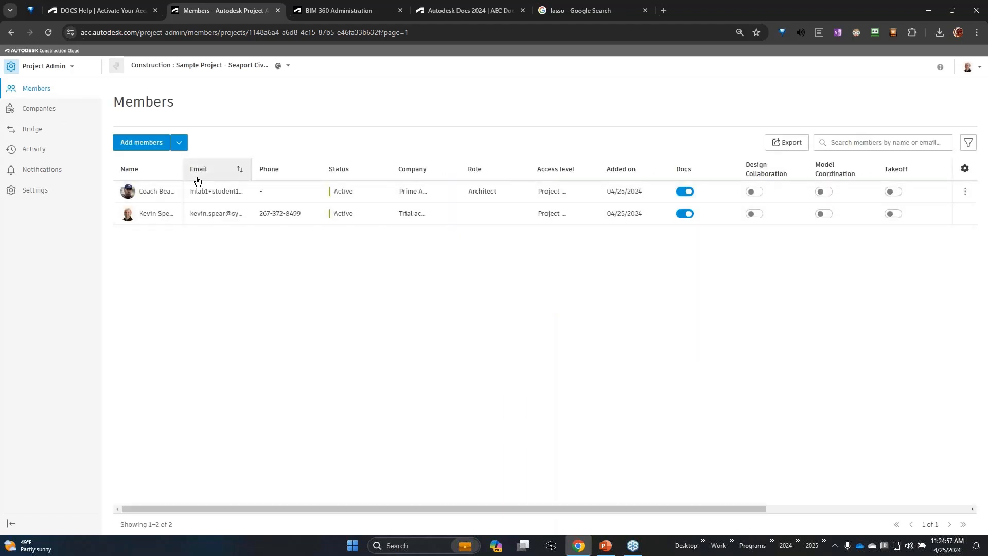
{"action": "left_click_drag", "start_coordinate": [181, 170], "coordinate": [222, 170]}
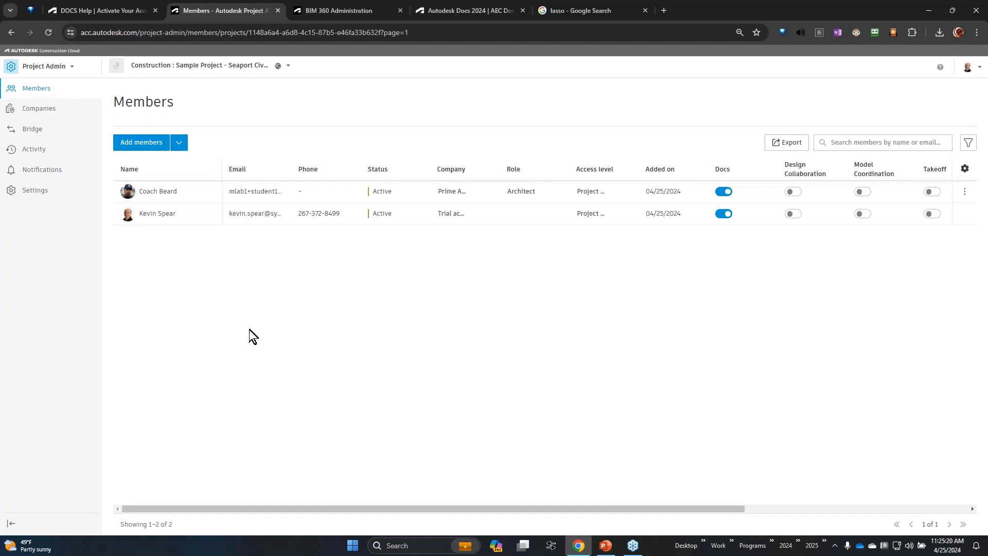
Start adding another project member and put the new person's email address on the invitation list.
{"action": "left_click", "coordinate": [142, 142]}
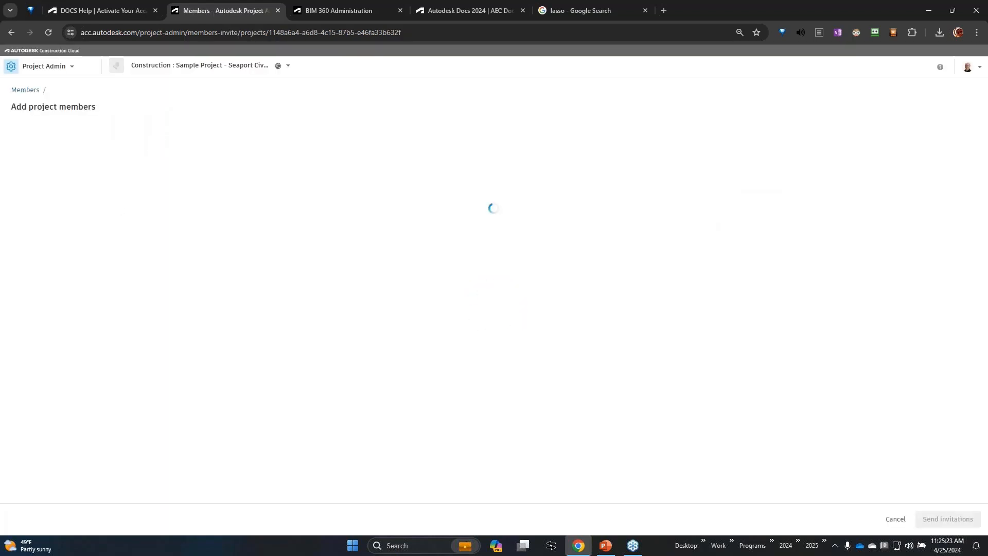
{"action": "left_click", "coordinate": [283, 153]}
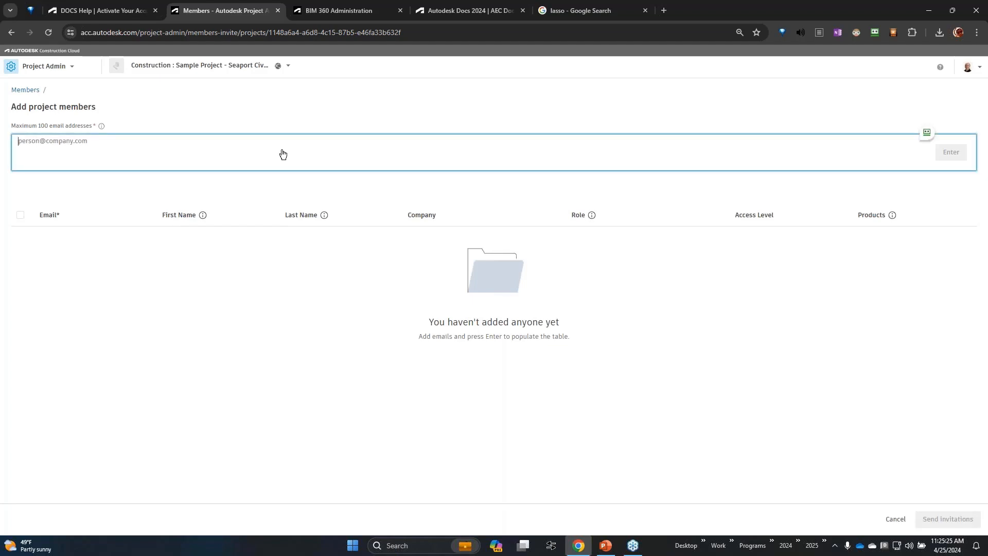
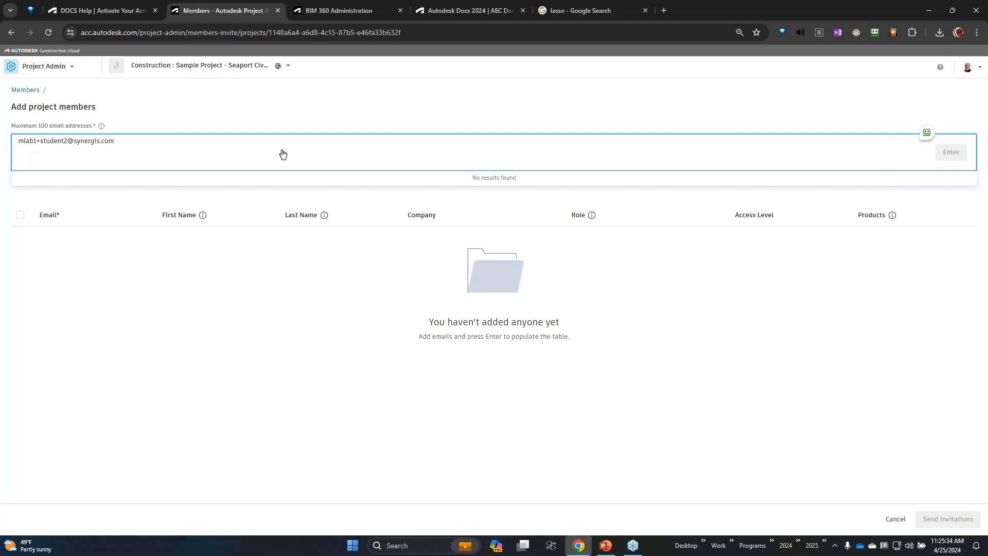
{"action": "key", "text": "Return"}
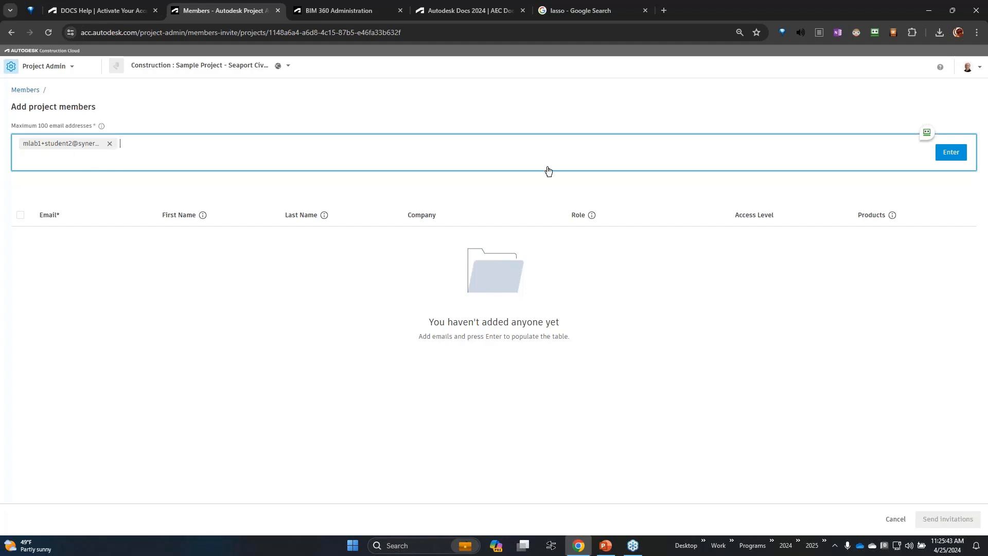
{"action": "left_click", "coordinate": [945, 152]}
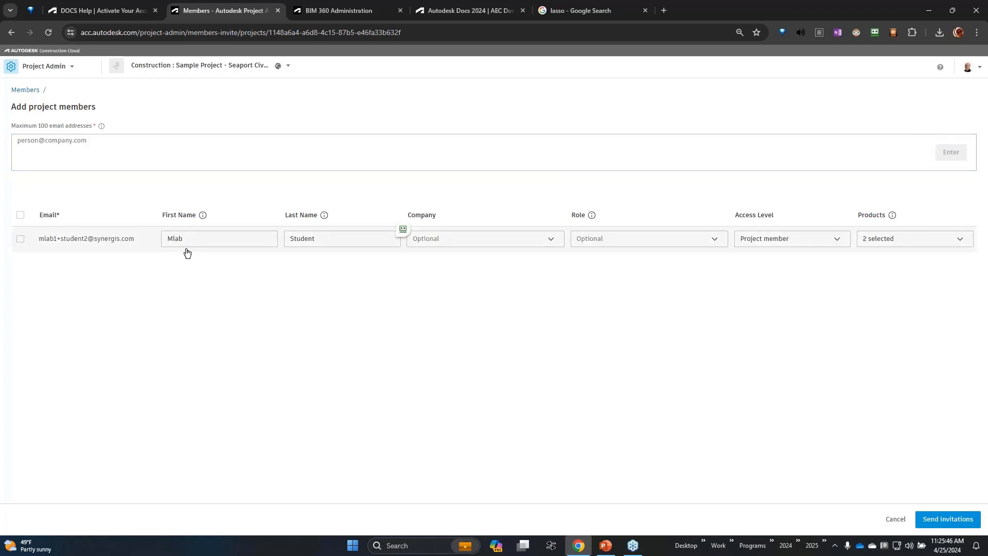
Create the company Surveyors Excel, leaving its optional details blank, and assign it to the new member.
{"action": "left_click", "coordinate": [219, 239]}
{"action": "double_click", "coordinate": [219, 238]}
{"action": "left_click", "coordinate": [324, 241]}
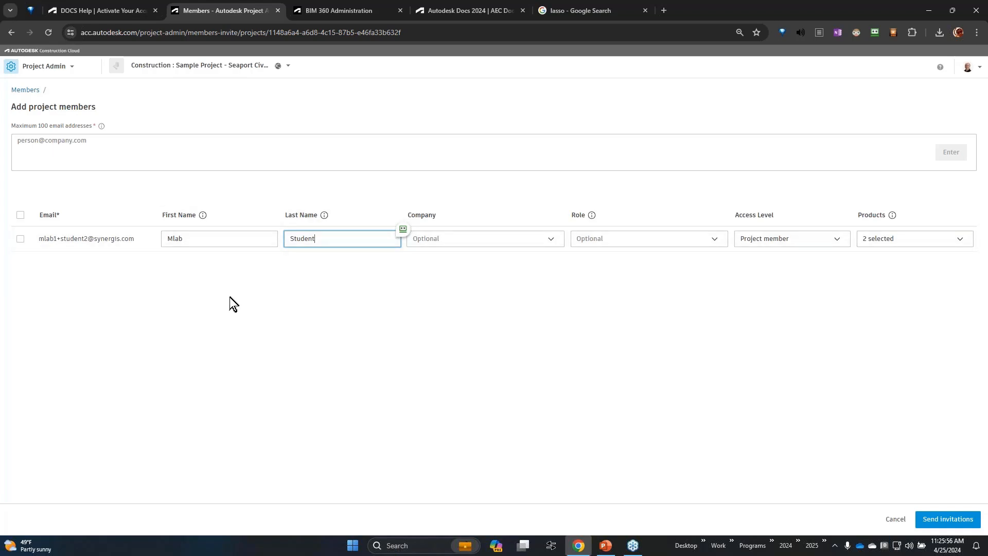
{"action": "left_click", "coordinate": [523, 241]}
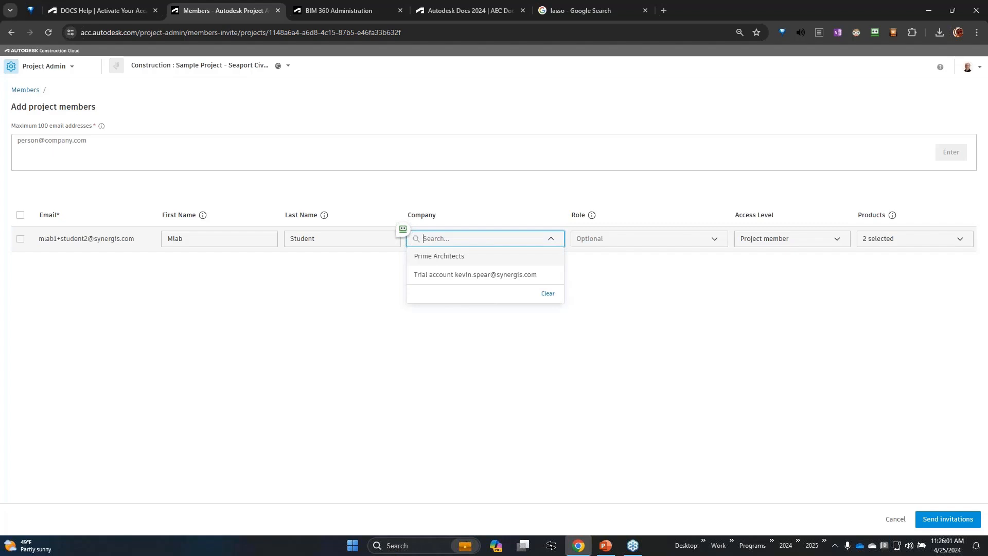
{"action": "type", "text": "Surveyr"}
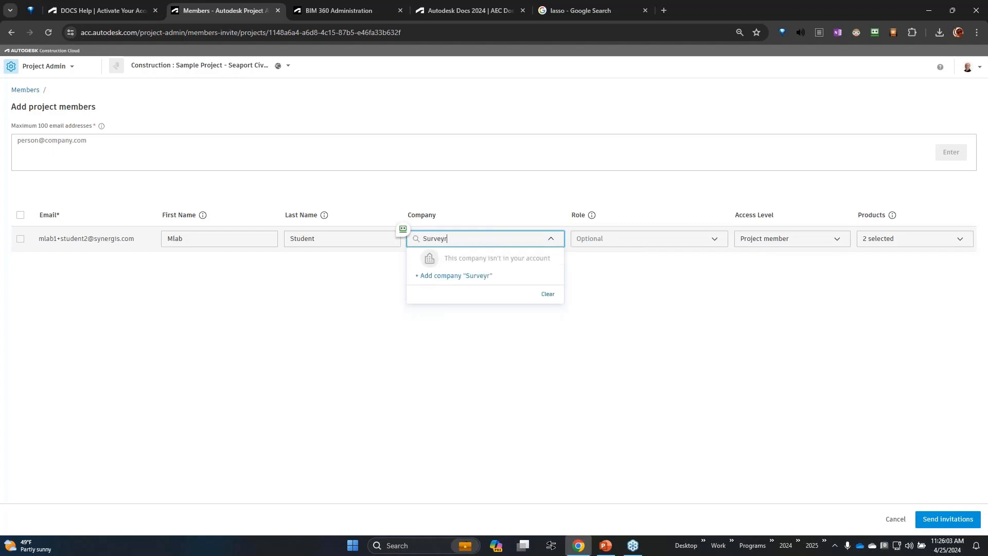
{"action": "type", "text": "oors Excel"}
{"action": "left_click", "coordinate": [509, 278]}
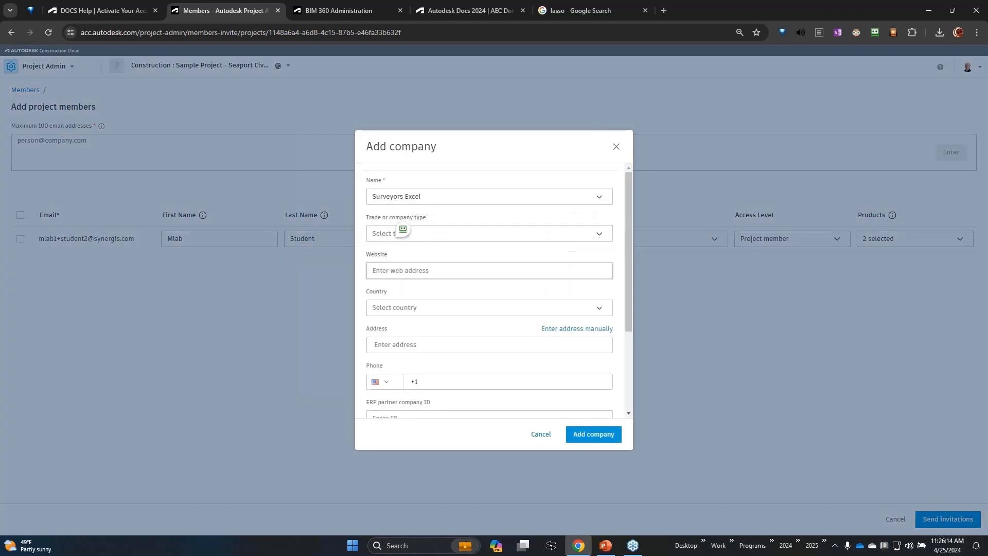
{"action": "scroll", "coordinate": [508, 331], "scroll_direction": "down", "scroll_amount": 3}
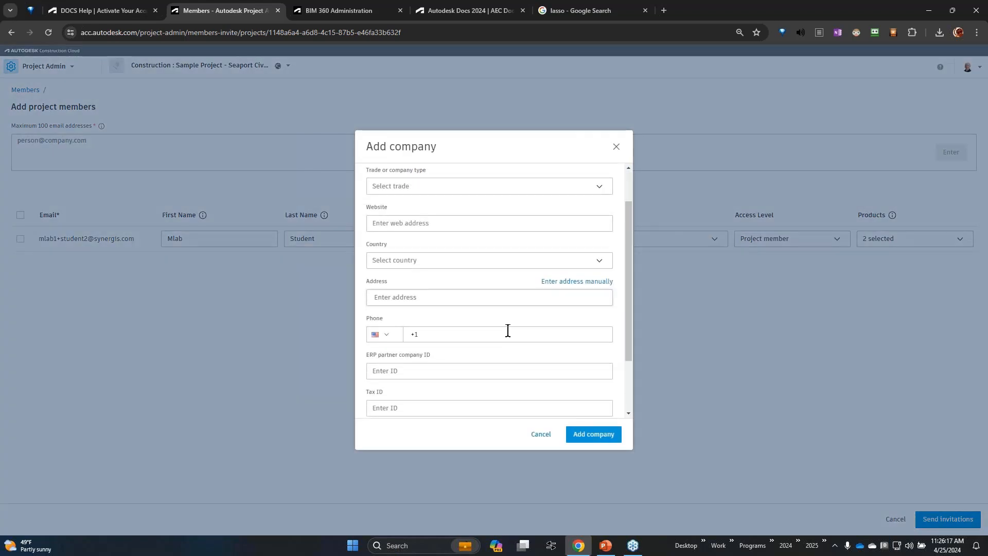
{"action": "left_click", "coordinate": [596, 436]}
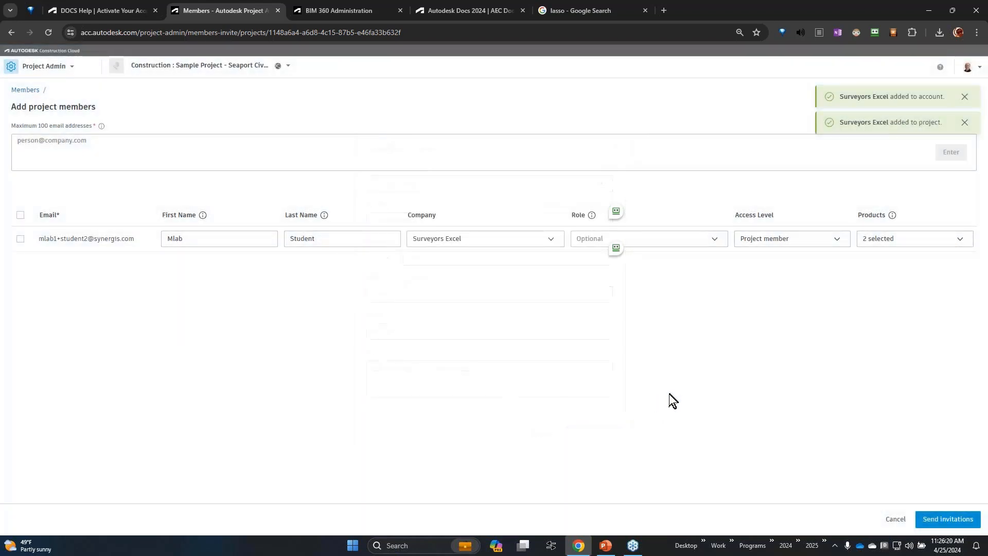
Search the new member's role options for Surveyor, then clear the search and leave the role unassigned.
{"action": "left_click", "coordinate": [711, 239]}
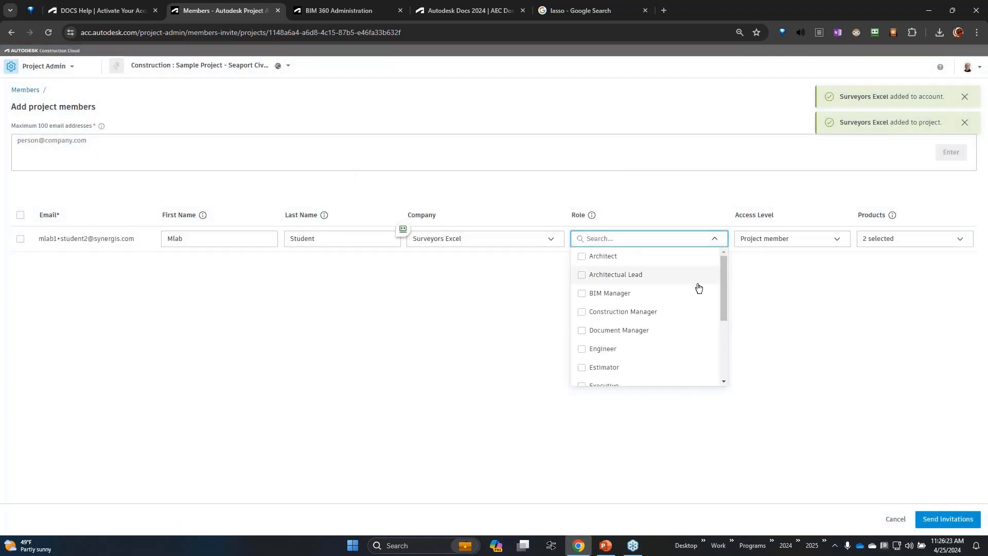
{"action": "scroll", "coordinate": [699, 287], "scroll_direction": "down", "scroll_amount": 3}
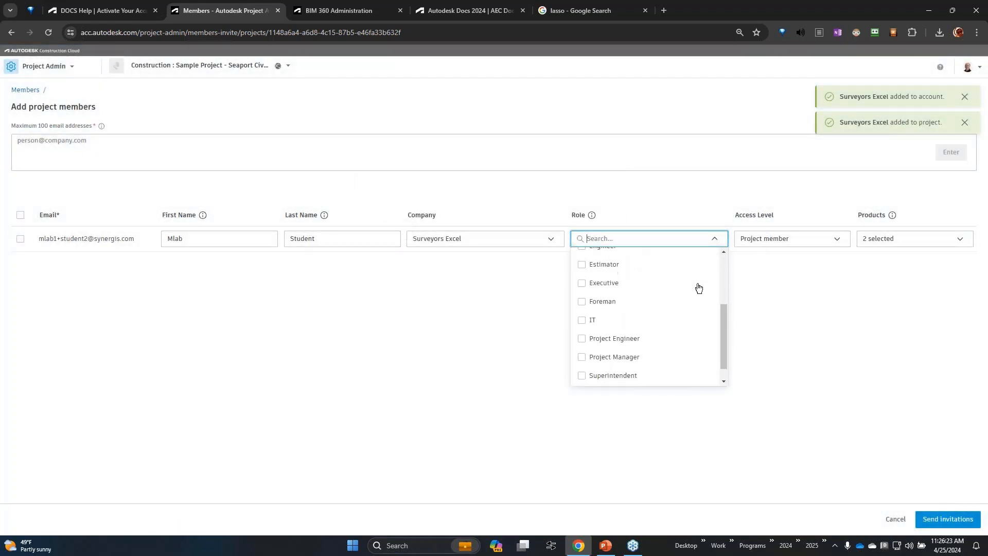
{"action": "left_click", "coordinate": [618, 238]}
{"action": "type", "text": "Surveyor"}
{"action": "key", "text": "BackSpace"}
{"action": "key", "text": "BackSpace"}
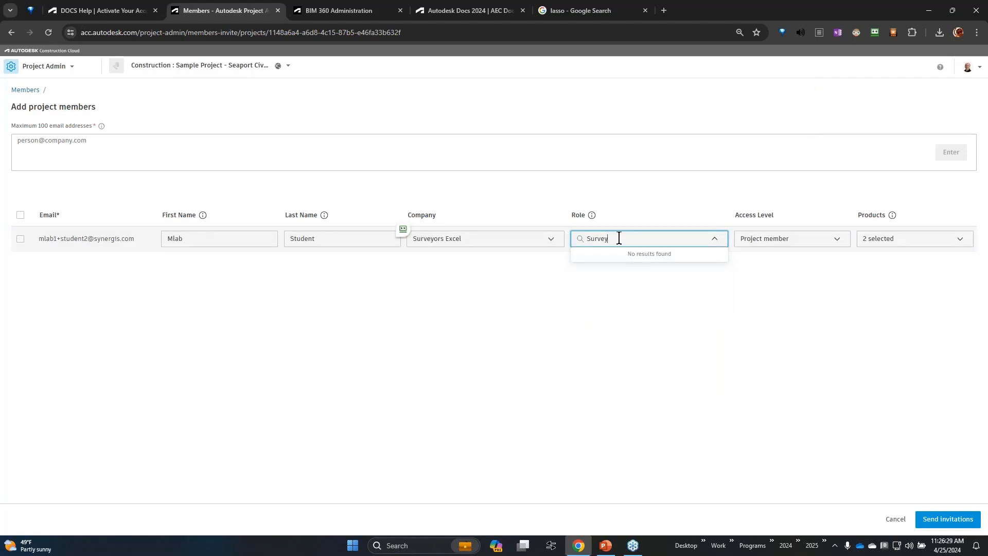
{"action": "type", "text": "or"}
{"action": "key", "text": "ctrl+a"}
{"action": "key", "text": "BackSpace"}
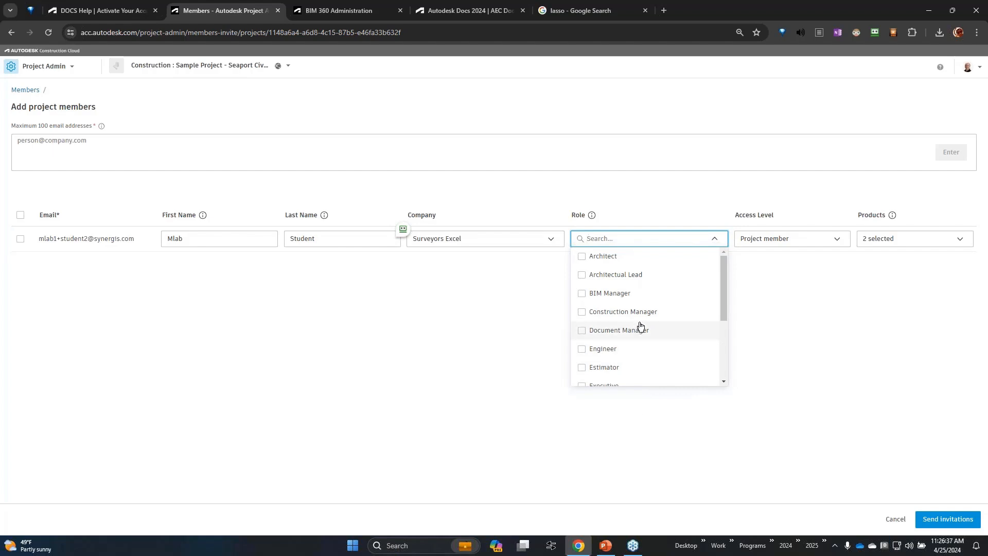
{"action": "left_click", "coordinate": [783, 297]}
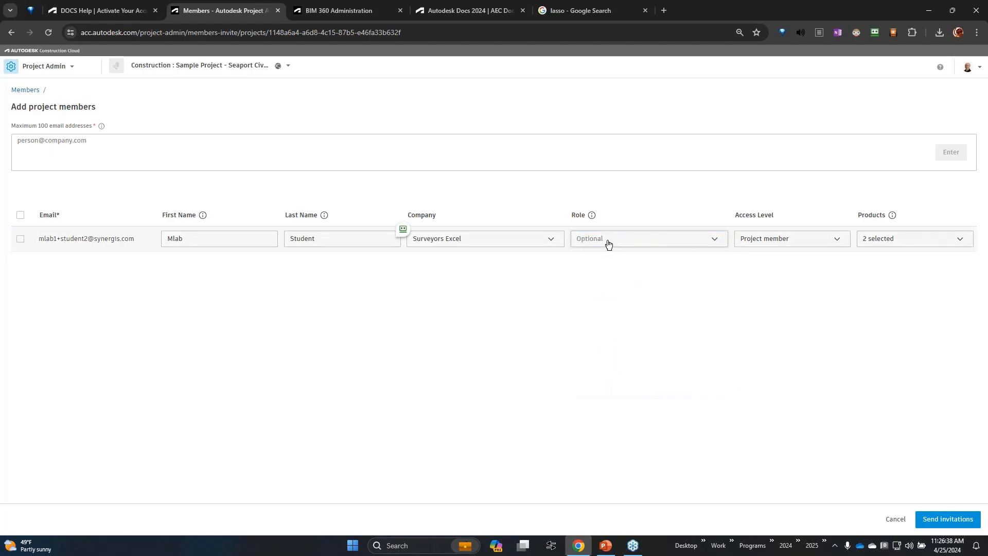
Send the new member's project invitation and widen the Name column of the member list.
{"action": "left_click", "coordinate": [943, 521]}
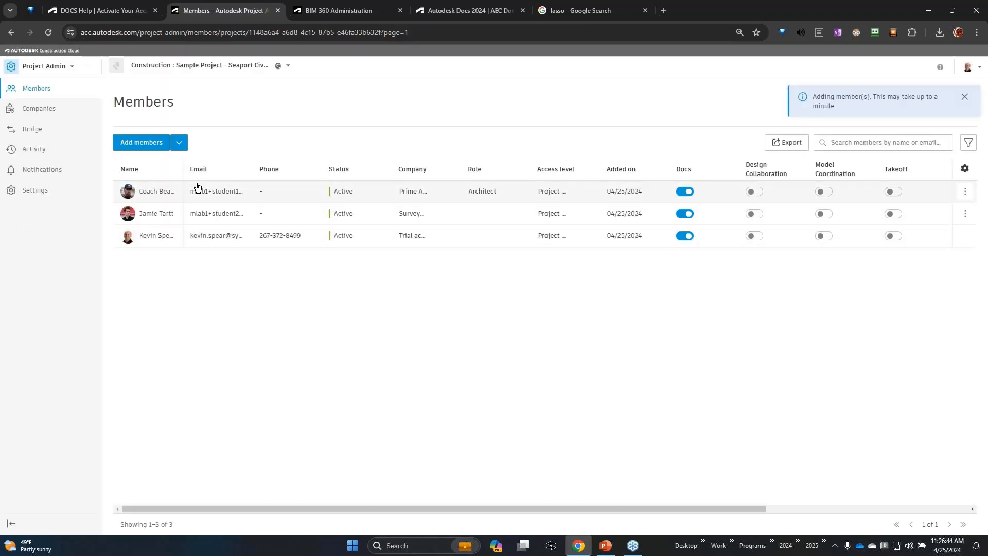
{"action": "left_click_drag", "start_coordinate": [182, 168], "coordinate": [205, 169]}
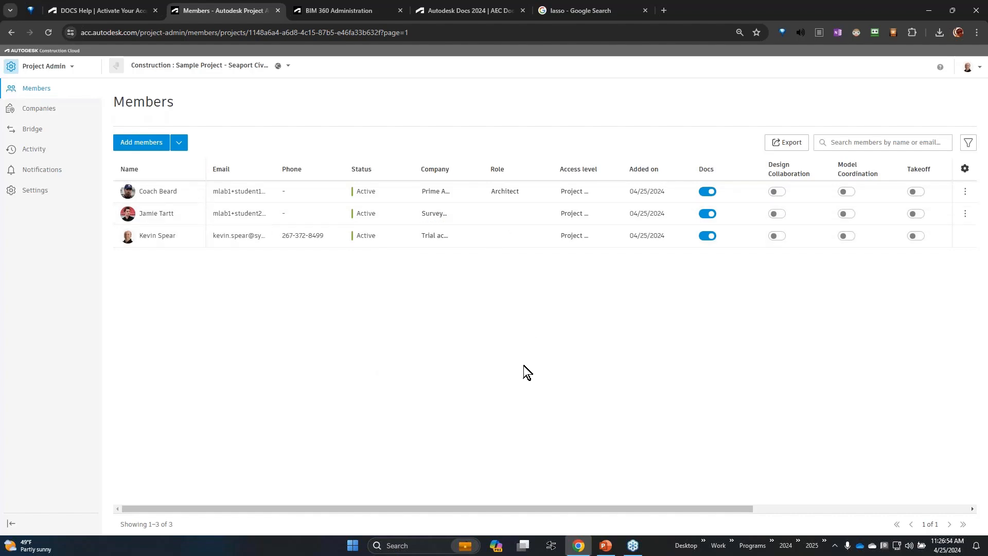
Open Account Admin in a separate browser tab and show the account's Roles page.
{"action": "left_click", "coordinate": [48, 66]}
{"action": "right_click", "coordinate": [41, 189]}
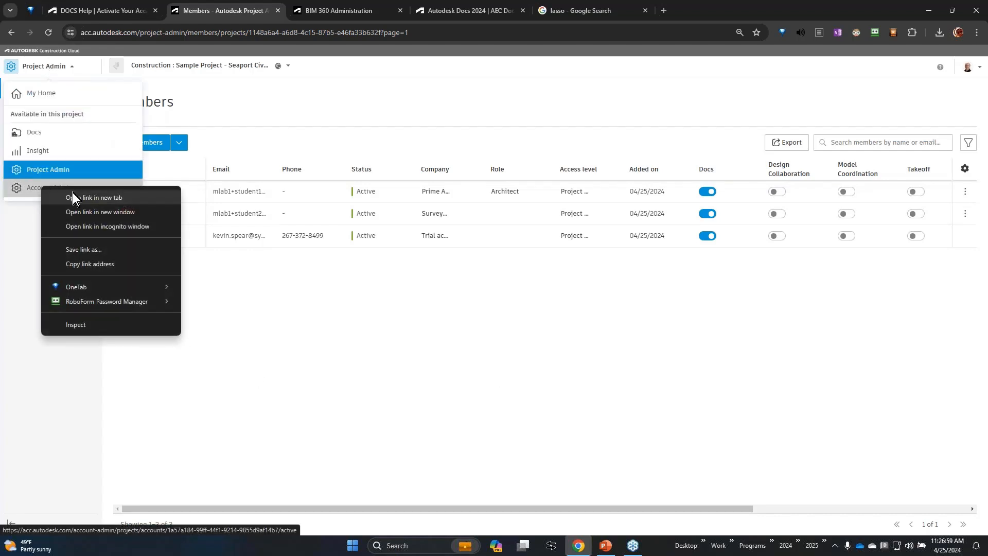
{"action": "left_click", "coordinate": [78, 195]}
{"action": "left_click", "coordinate": [314, 7]}
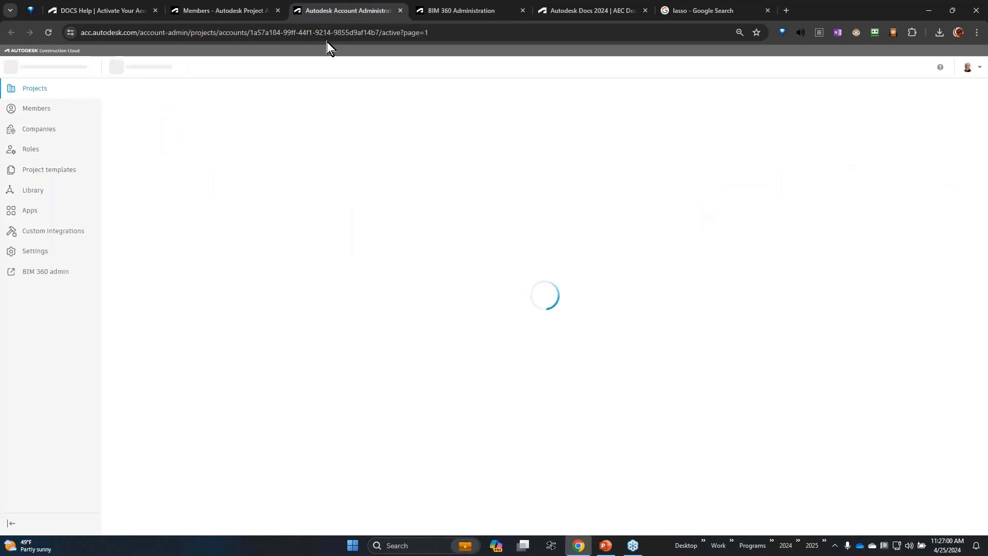
{"action": "left_click", "coordinate": [32, 150]}
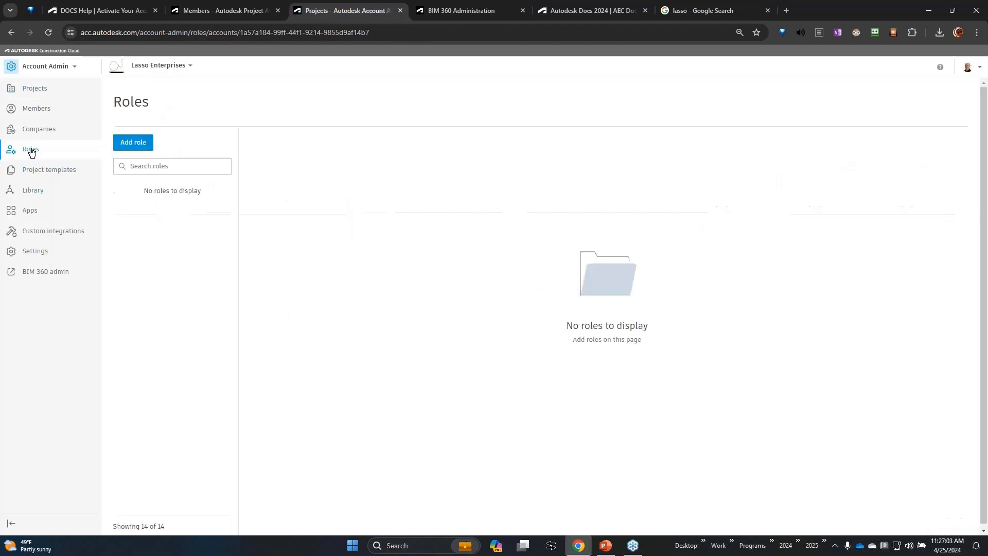
Add a custom role named Field Surveyor to the account.
{"action": "left_click", "coordinate": [144, 144]}
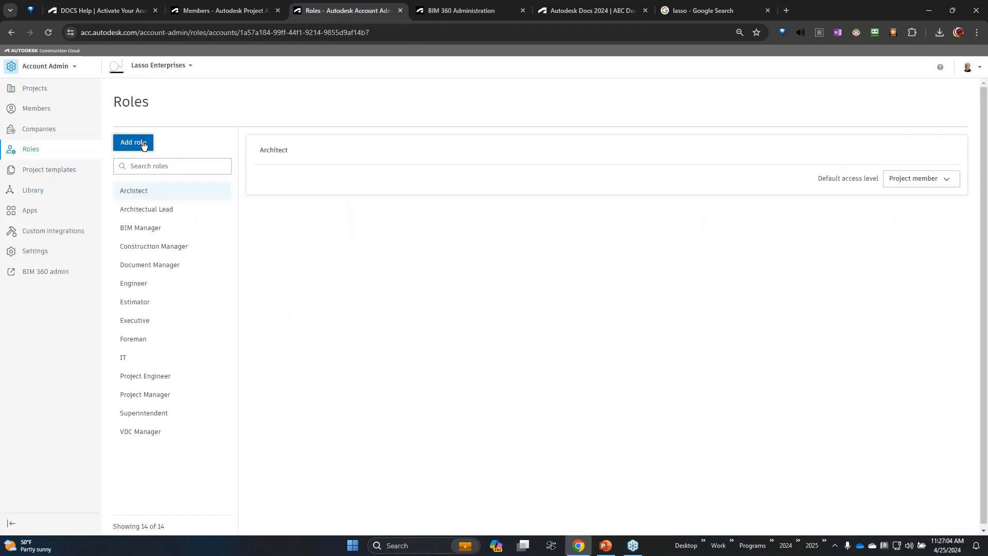
{"action": "left_click", "coordinate": [468, 240]}
{"action": "type", "text": "Surveyor"}
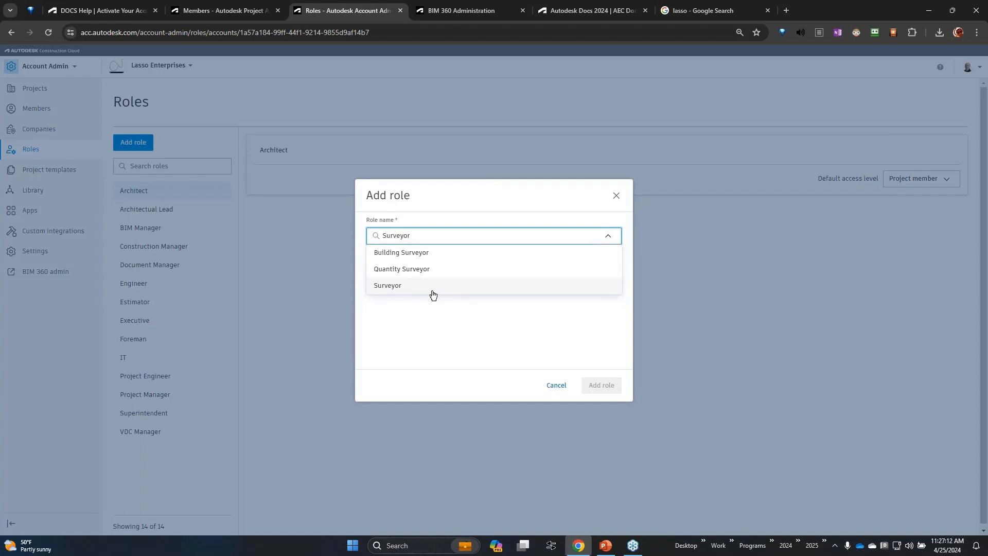
{"action": "type", "text": "Field"}
{"action": "key", "text": "BackSpace"}
{"action": "key", "text": "BackSpace"}
{"action": "key", "text": "BackSpace"}
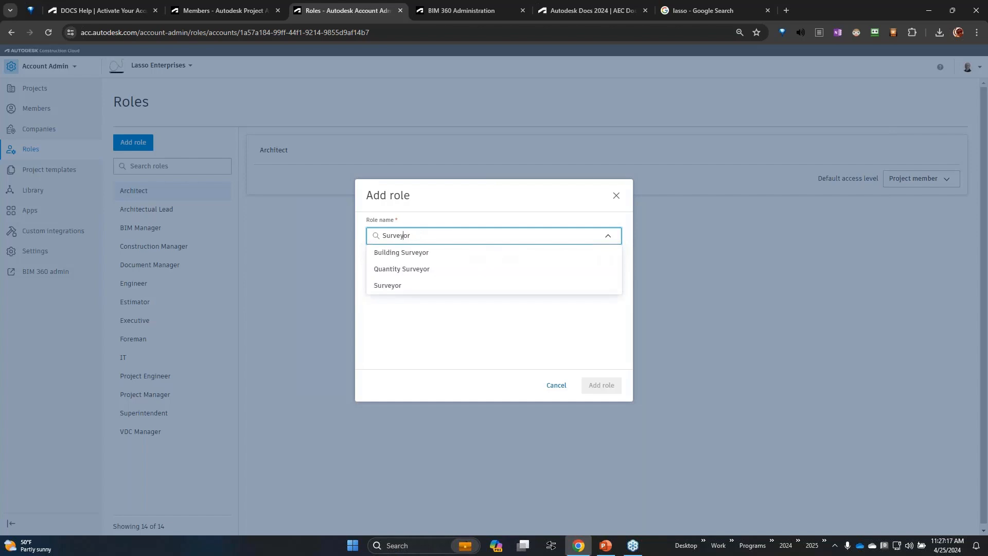
{"action": "type", "text": "Field"}
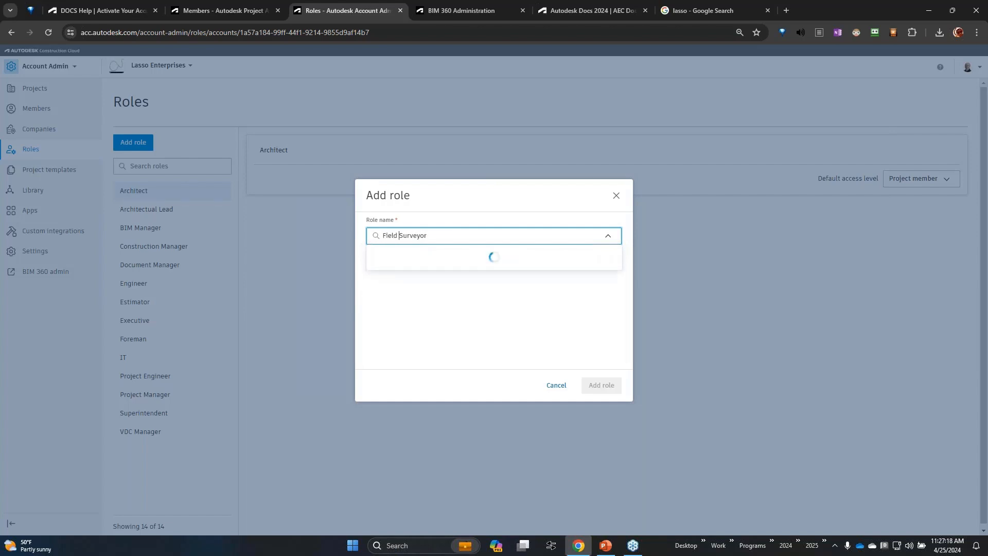
{"action": "left_click", "coordinate": [484, 304]}
{"action": "left_click", "coordinate": [596, 390]}
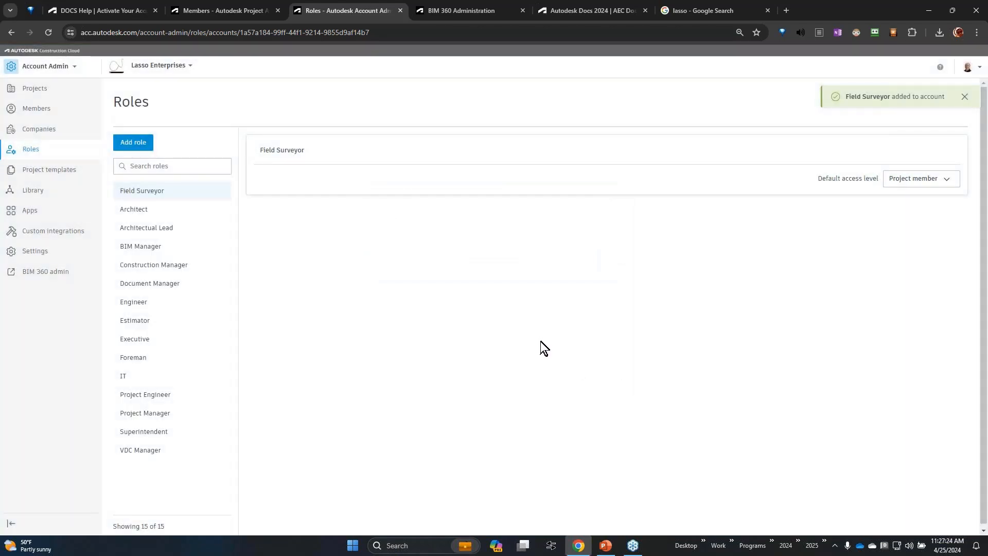
Return to the project's member list and look for Field Surveyor among the Surveyors Excel member's role options.
{"action": "left_click", "coordinate": [240, 14]}
{"action": "left_click", "coordinate": [296, 264]}
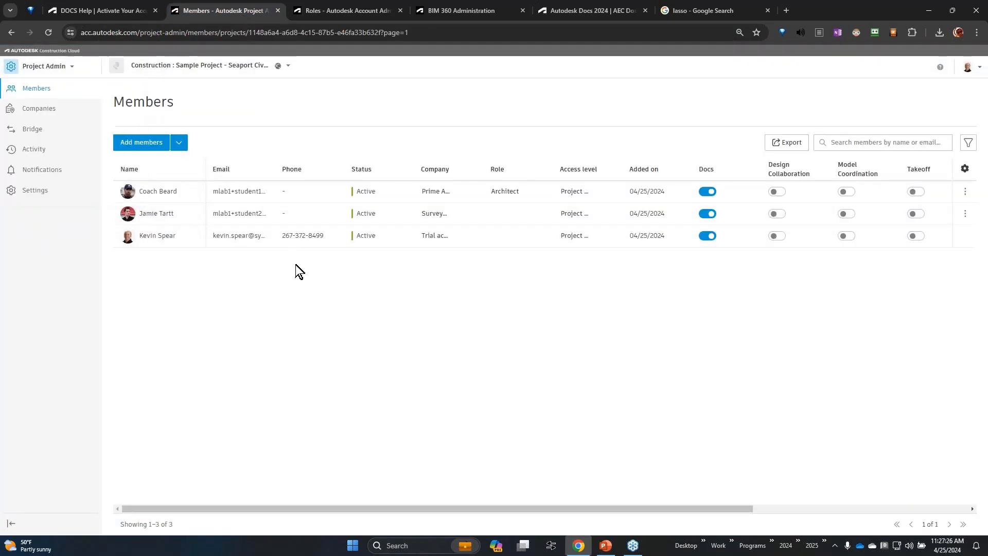
{"action": "left_click", "coordinate": [525, 213]}
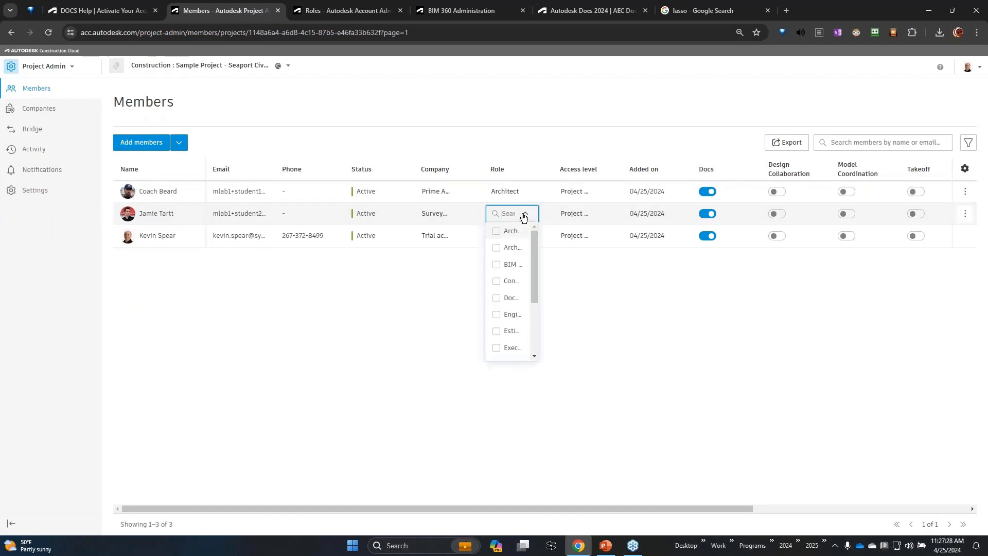
{"action": "scroll", "coordinate": [525, 309], "scroll_direction": "down", "scroll_amount": 2}
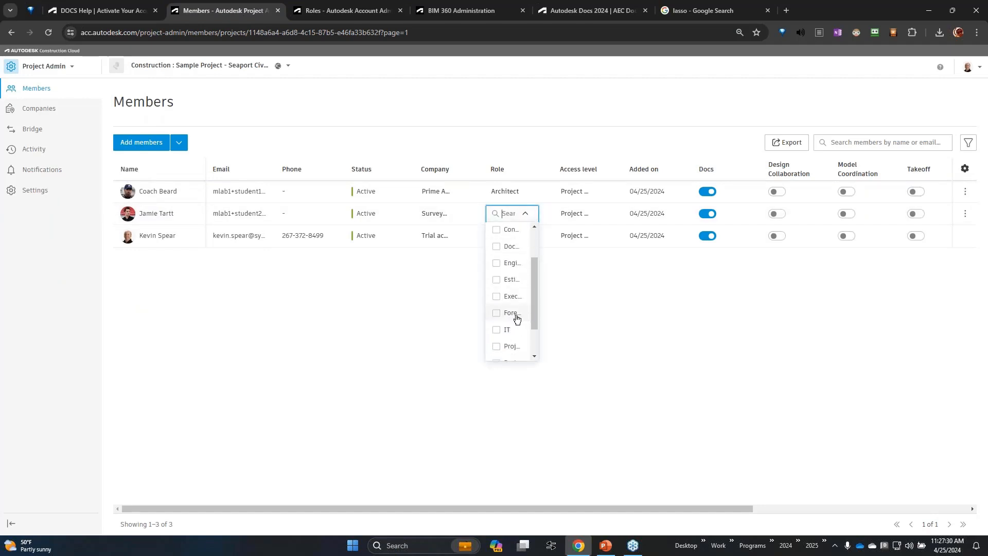
{"action": "left_click", "coordinate": [592, 310]}
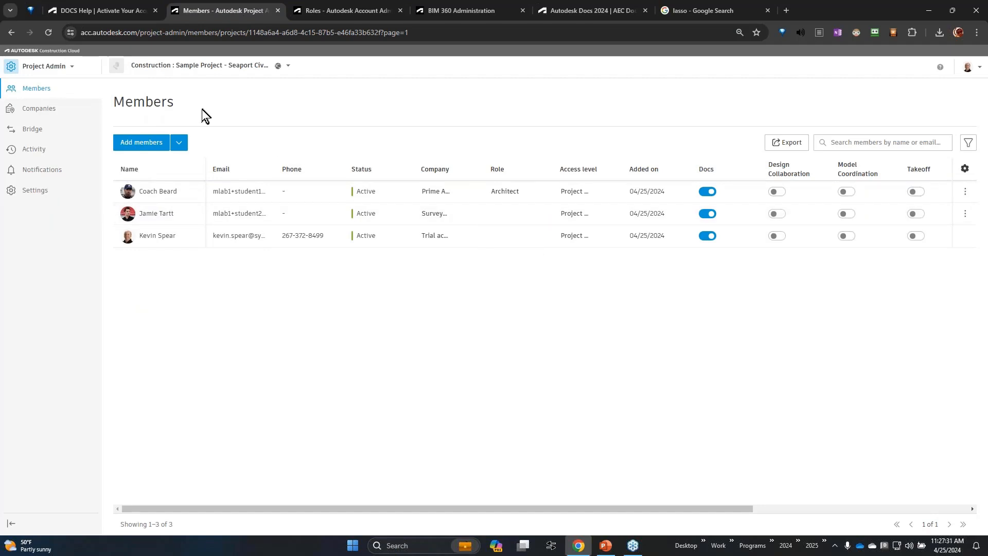
Reload the member list, widen its Role column and assign the Field Surveyor role to the Surveyors Excel member.
{"action": "left_click", "coordinate": [49, 32]}
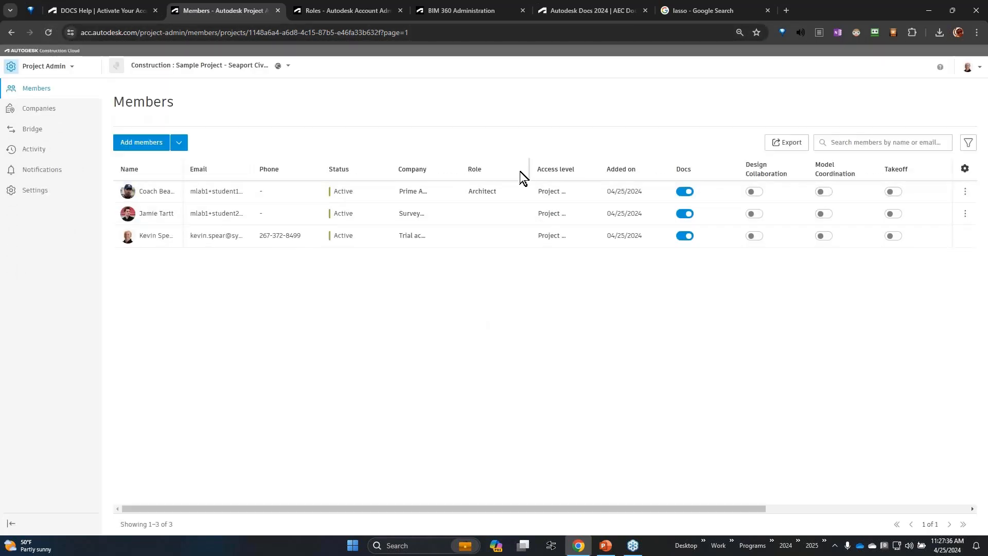
{"action": "left_click_drag", "start_coordinate": [527, 168], "coordinate": [570, 170]}
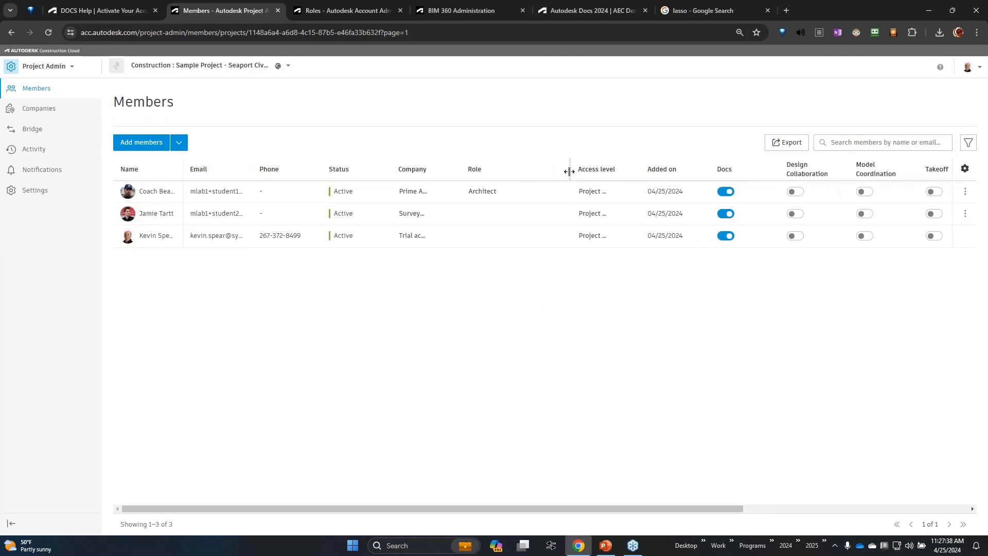
{"action": "left_click", "coordinate": [540, 216]}
{"action": "scroll", "coordinate": [528, 298], "scroll_direction": "down", "scroll_amount": 1}
{"action": "scroll", "coordinate": [527, 298], "scroll_direction": "down", "scroll_amount": 2}
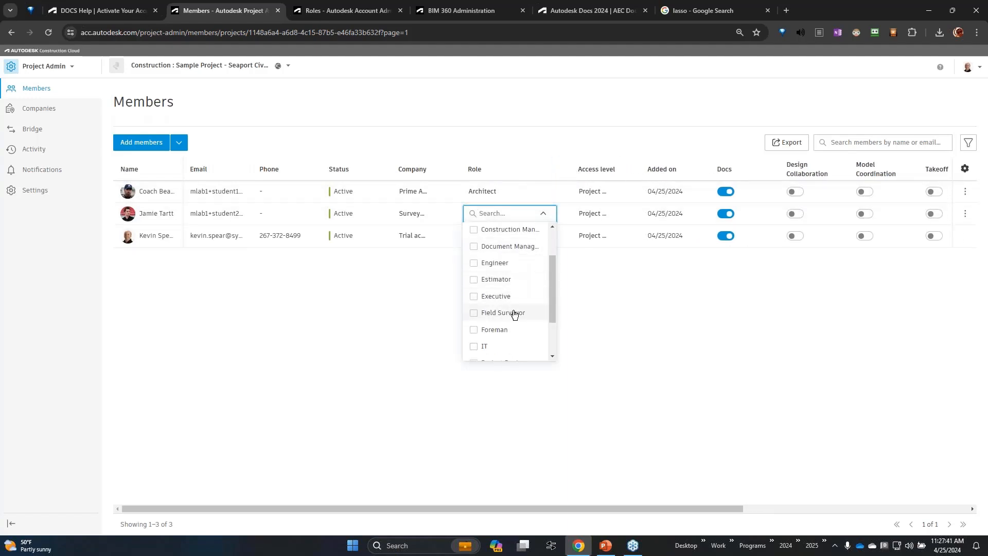
{"action": "left_click", "coordinate": [486, 314]}
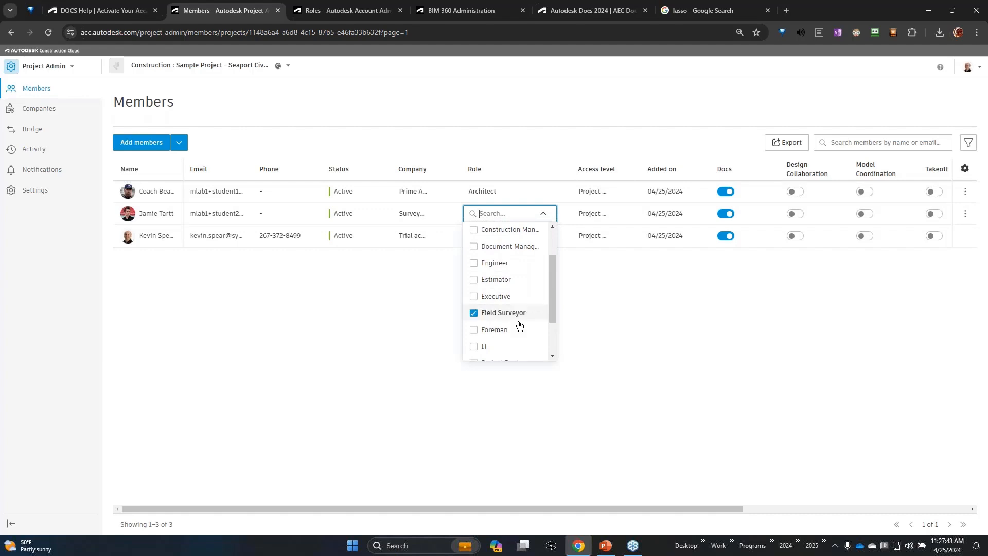
{"action": "left_click", "coordinate": [692, 334]}
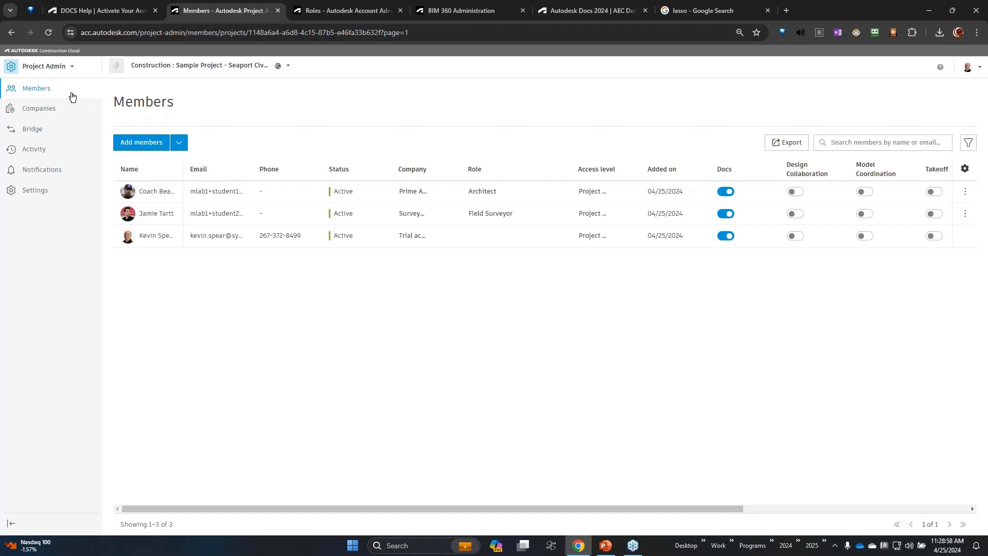
Review the account-level role list, and return to the project's member list.
{"action": "left_click", "coordinate": [325, 13]}
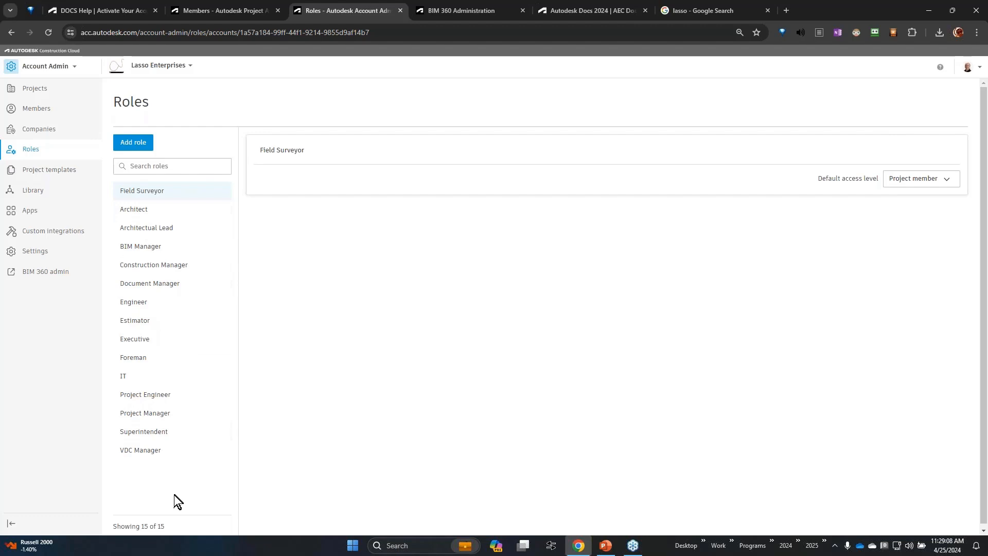
{"action": "left_click", "coordinate": [236, 8]}
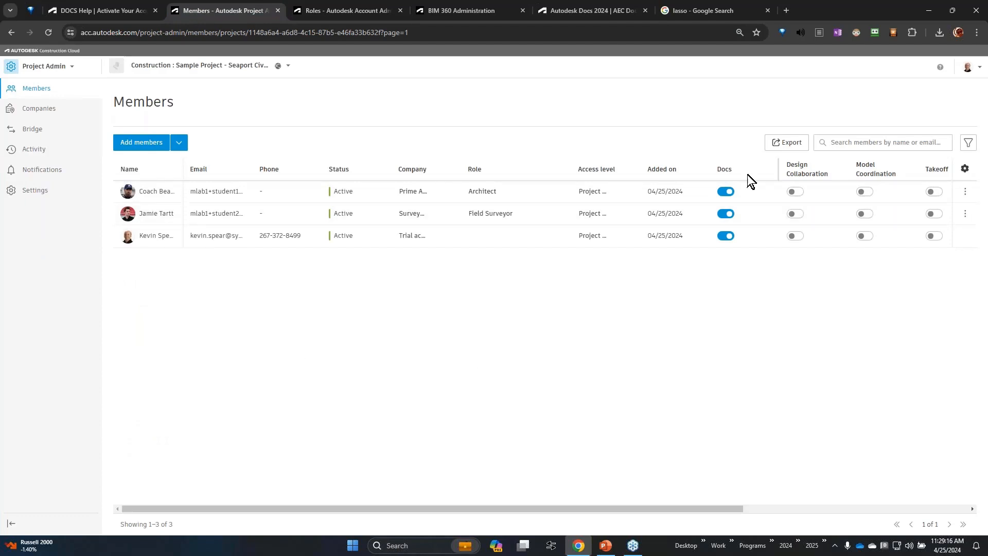
{"action": "key", "text": "ctrl"}
Examine the Architect member's company, role, access level and product access, expanding the Docs entry, and close the details.
{"action": "left_click", "coordinate": [151, 196]}
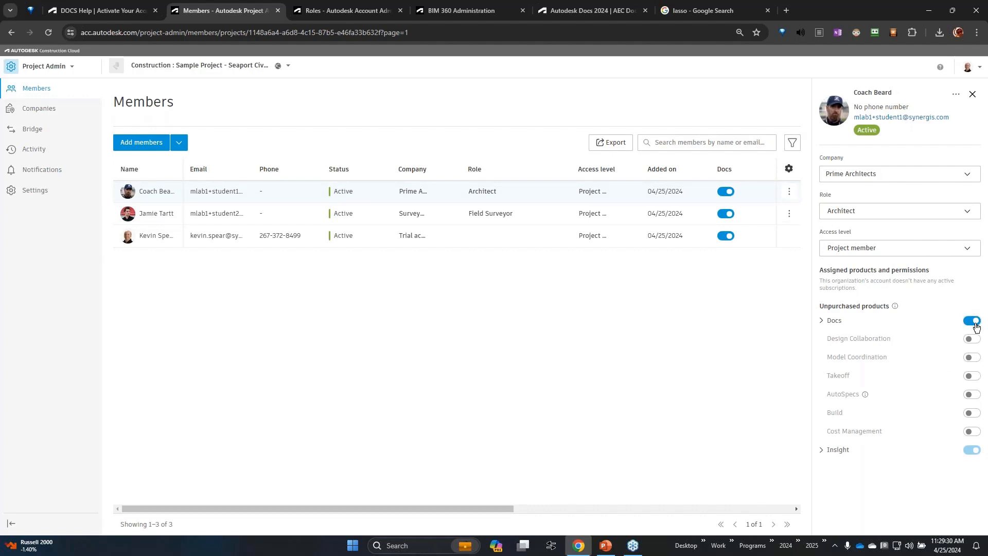
{"action": "left_click", "coordinate": [822, 321]}
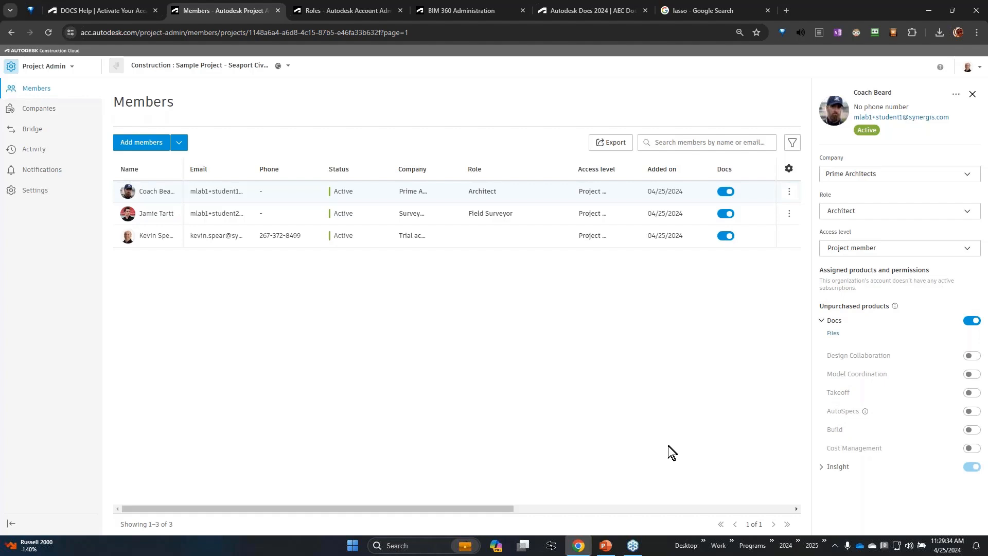
{"action": "left_click", "coordinate": [862, 278]}
{"action": "left_click", "coordinate": [863, 278]}
{"action": "left_click", "coordinate": [972, 94]}
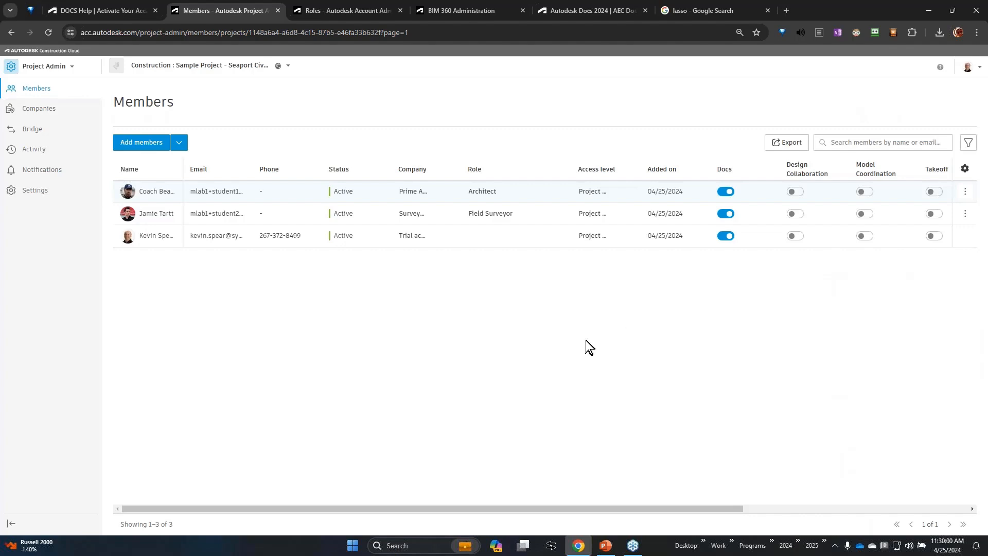
Switch to the project's Docs files and open the Project Files folder's permissions settings, checking the Contractors subfolder's permissions as well.
{"action": "left_click", "coordinate": [58, 67]}
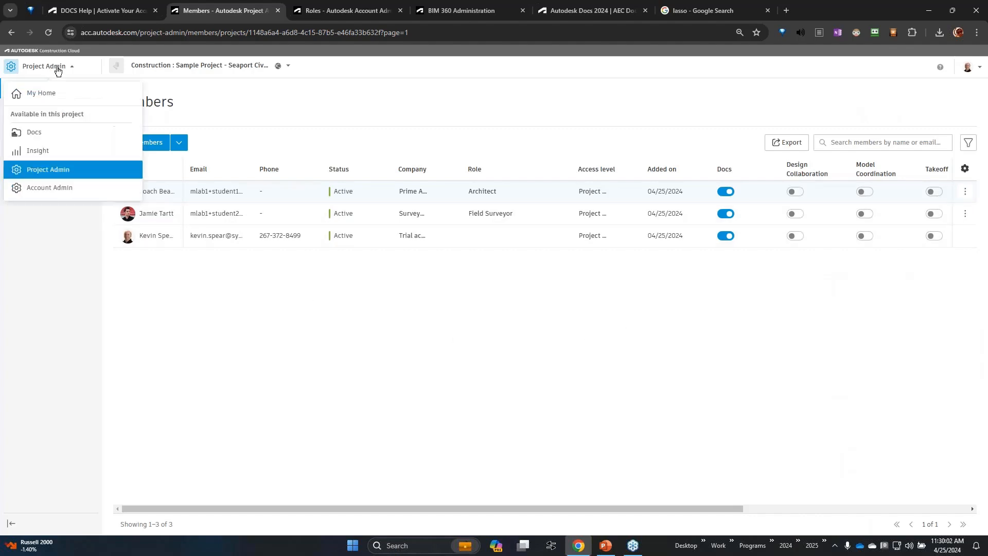
{"action": "left_click", "coordinate": [75, 135]}
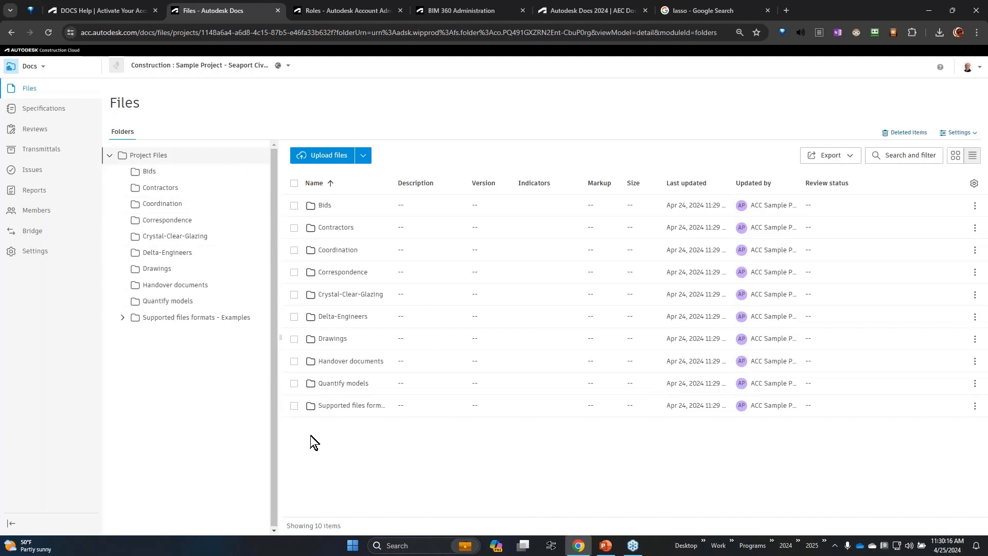
{"action": "right_click", "coordinate": [214, 158]}
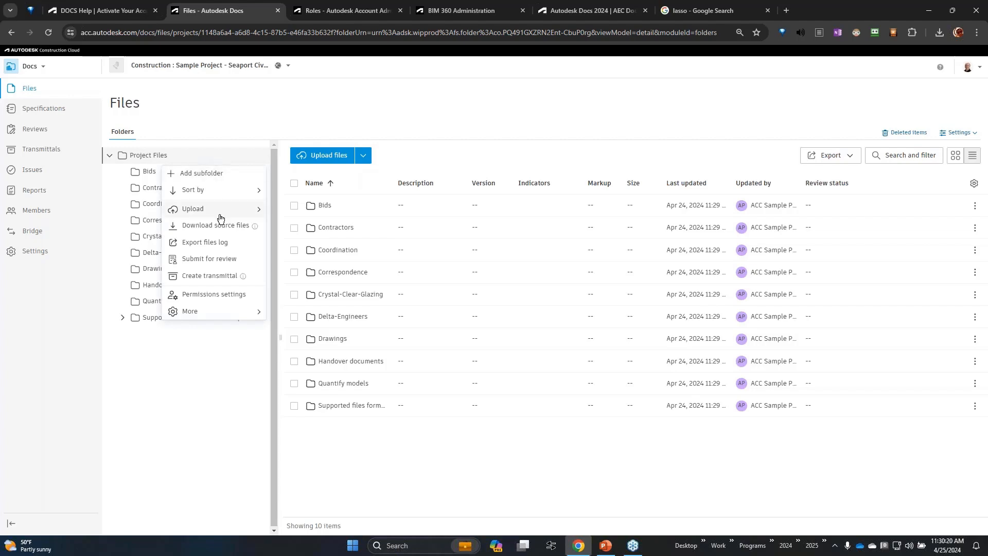
{"action": "left_click", "coordinate": [229, 301]}
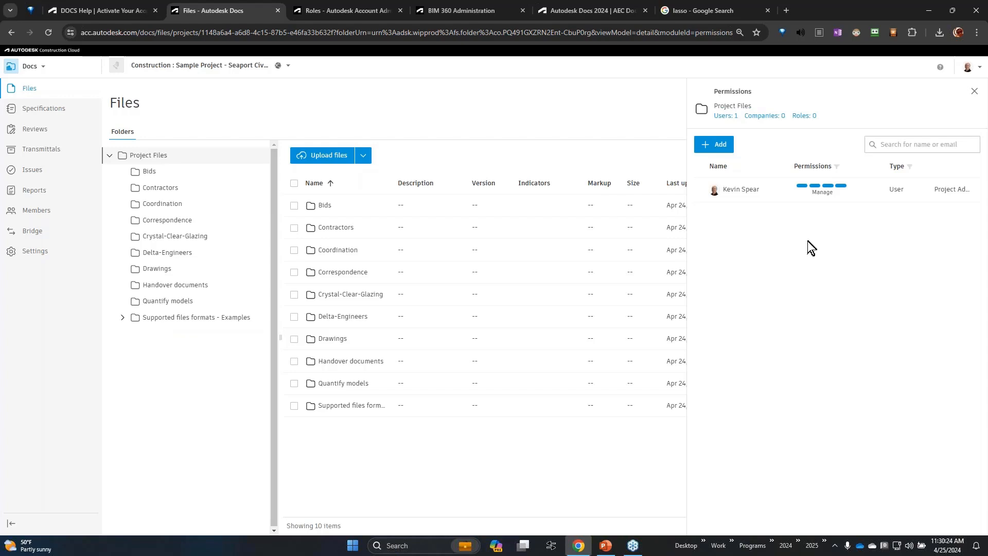
{"action": "left_click", "coordinate": [172, 190]}
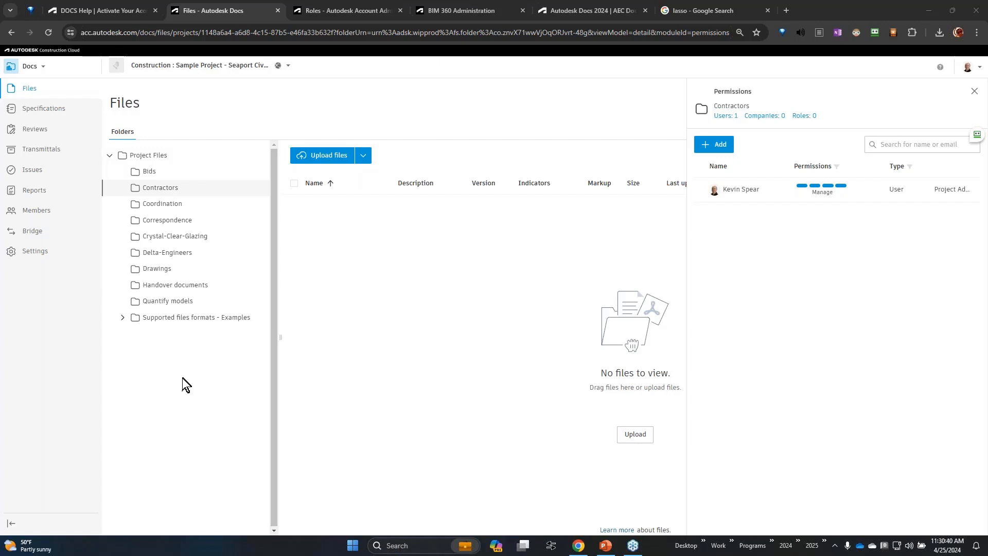
{"action": "left_click", "coordinate": [160, 159]}
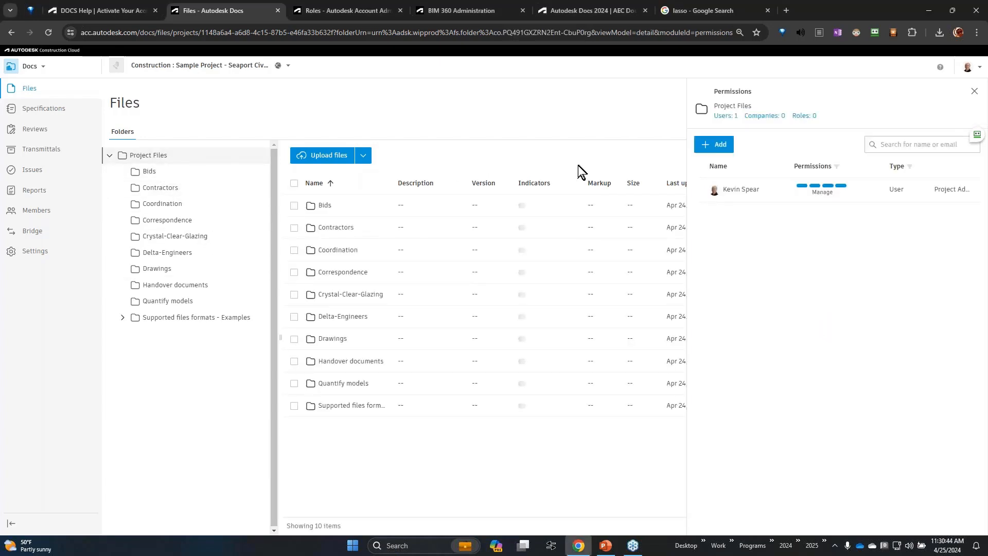
Add the Prime Architects company to the Project Files folder's permissions with the View level that allows viewing and downloading files.
{"action": "left_click", "coordinate": [718, 149]}
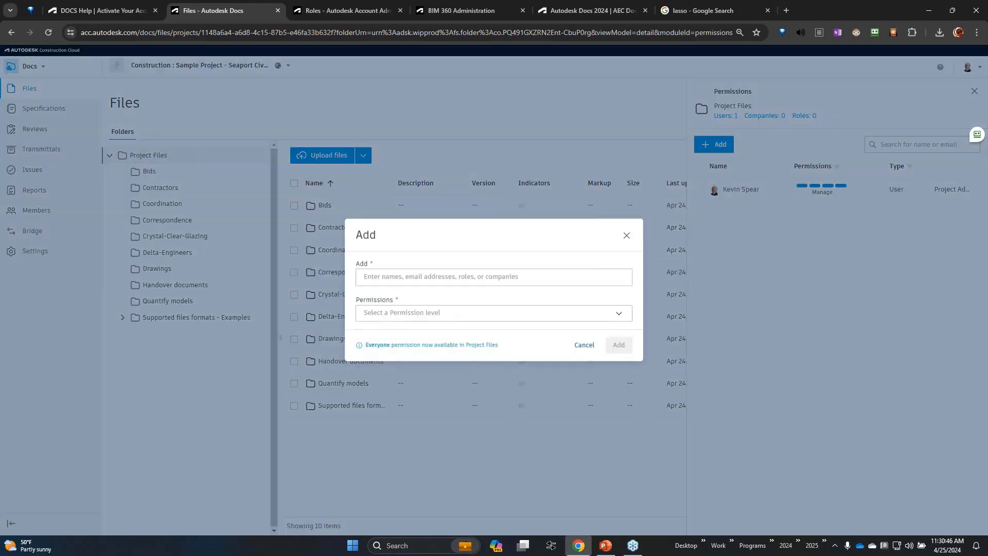
{"action": "left_click", "coordinate": [397, 278]}
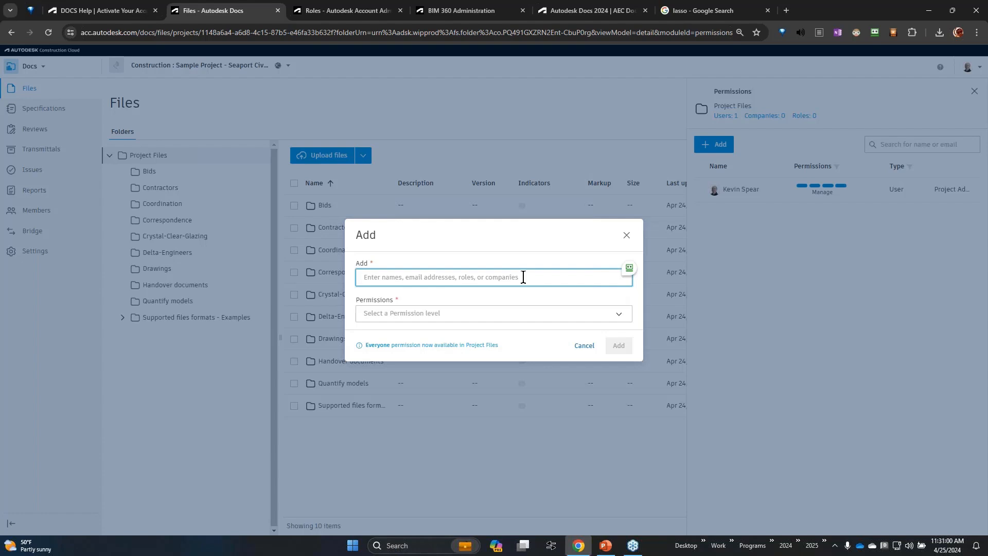
{"action": "type", "text": "arch"}
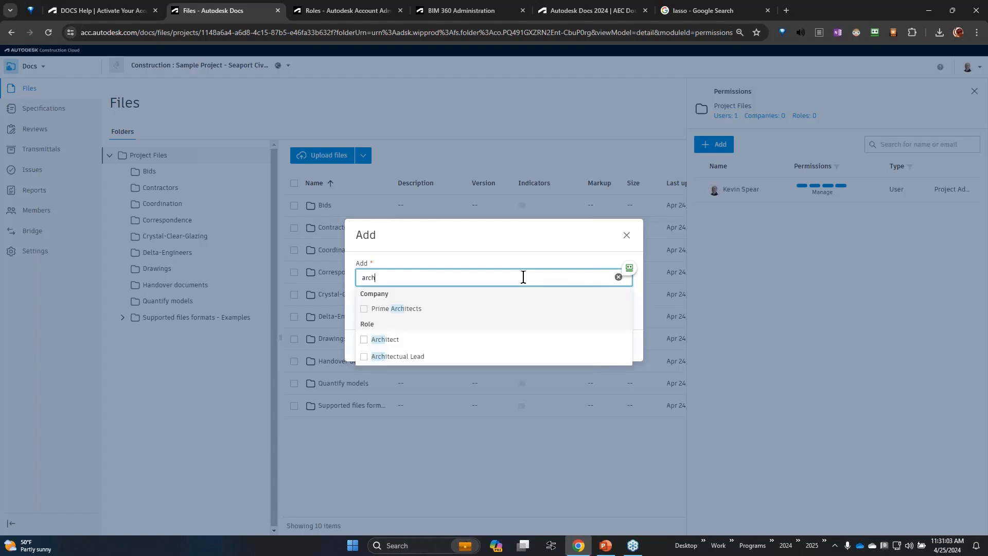
{"action": "left_click", "coordinate": [368, 308]}
{"action": "left_click", "coordinate": [484, 242]}
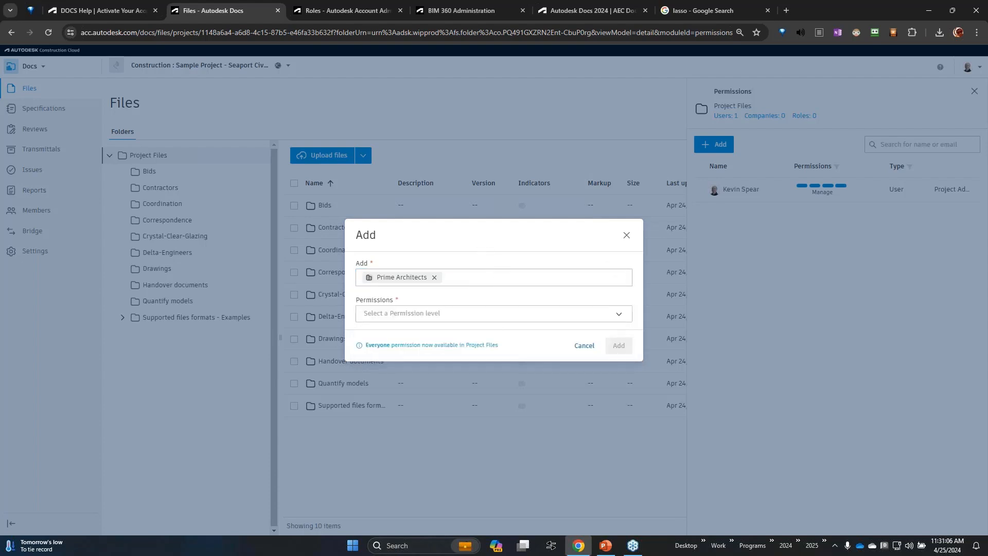
{"action": "left_click", "coordinate": [482, 320]}
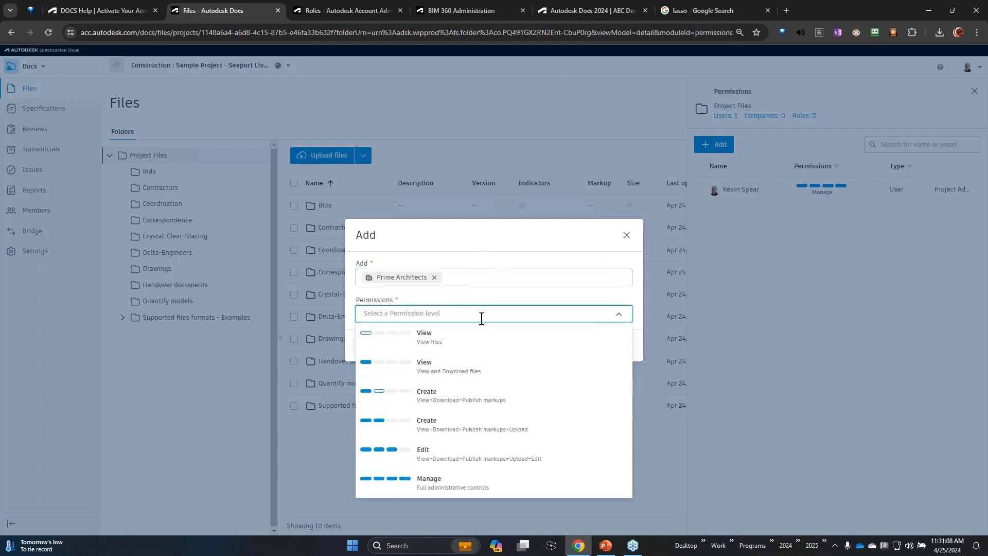
{"action": "left_click", "coordinate": [452, 368]}
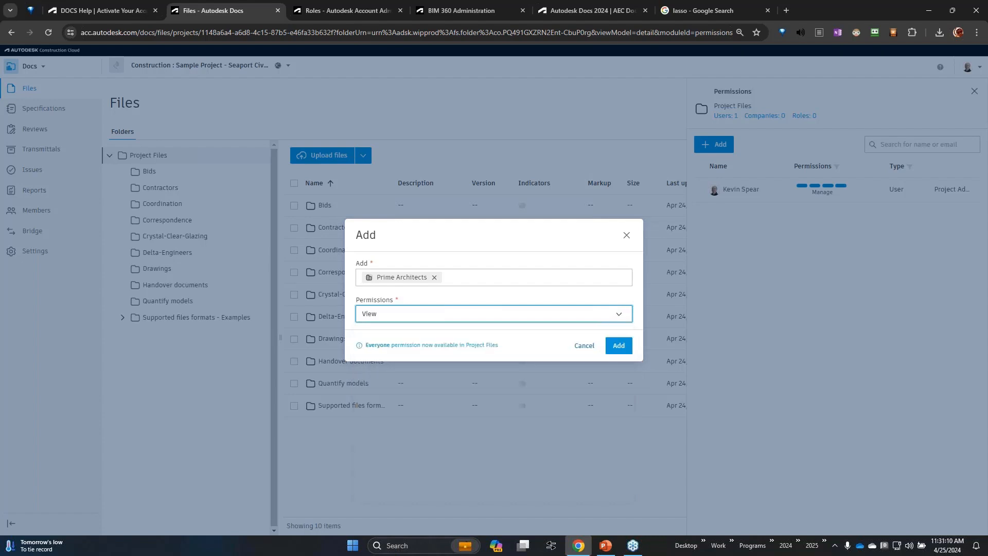
{"action": "left_click", "coordinate": [624, 347]}
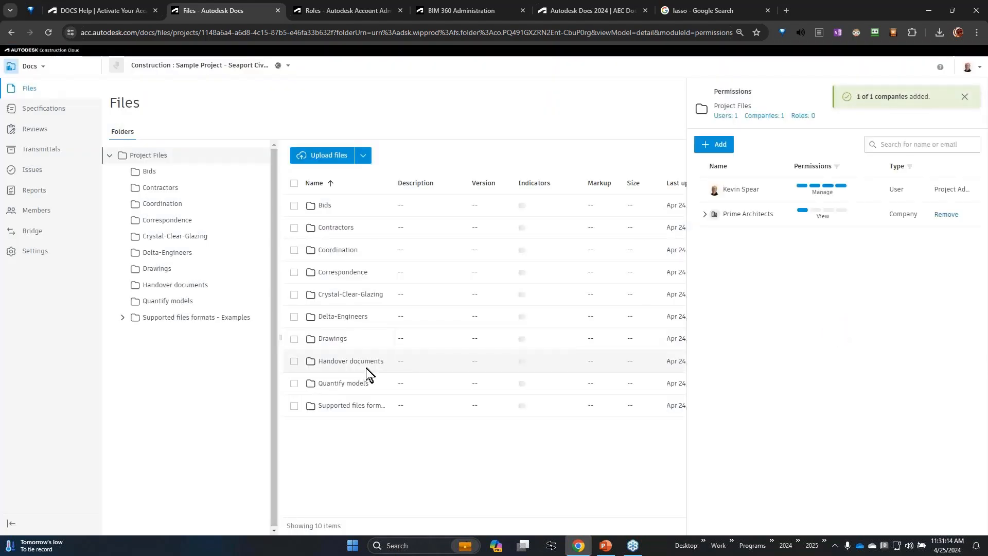
Raise the Prime Architects company's permission on the Drawings folder to Edit (View+Download+Publish markups+Upload+Edit).
{"action": "left_click", "coordinate": [187, 268]}
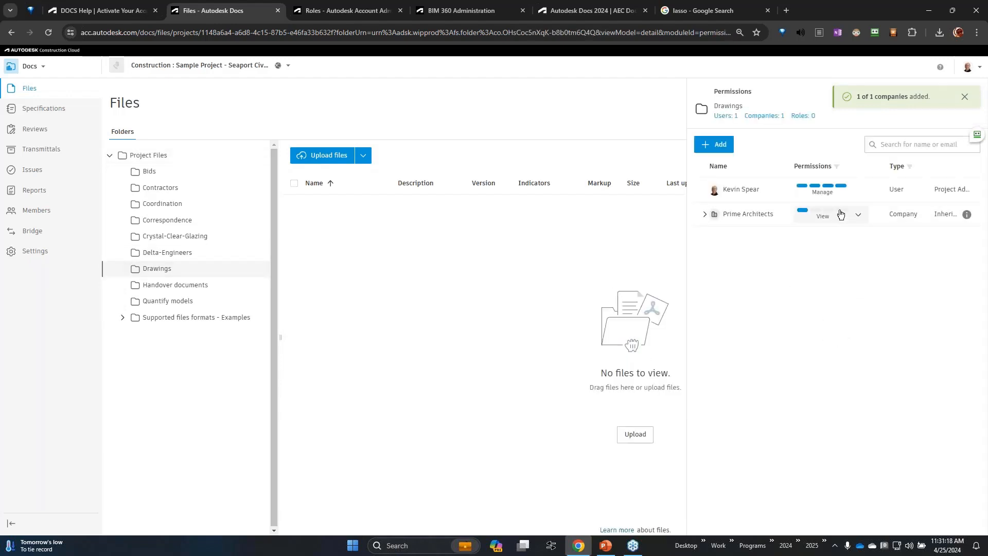
{"action": "left_click", "coordinate": [844, 215]}
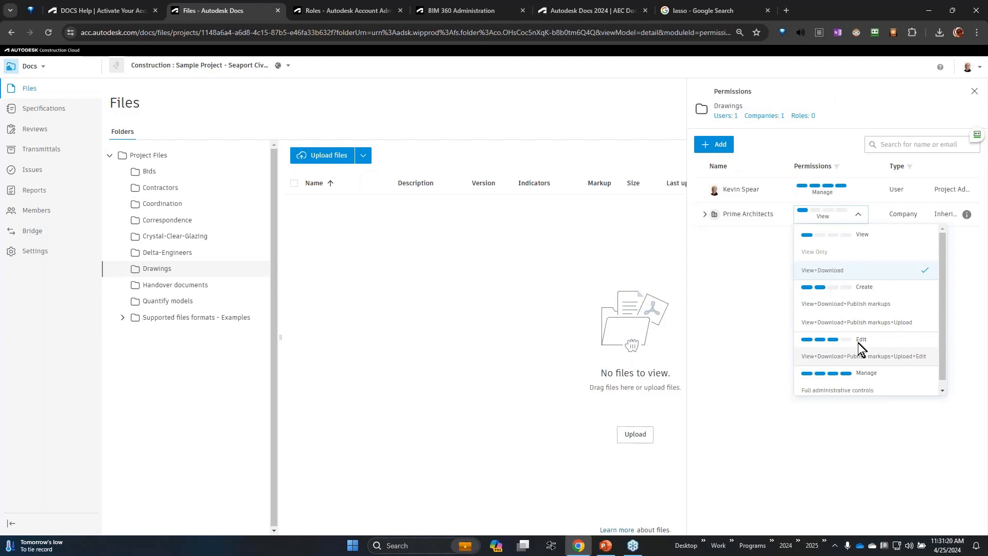
{"action": "left_click", "coordinate": [861, 358]}
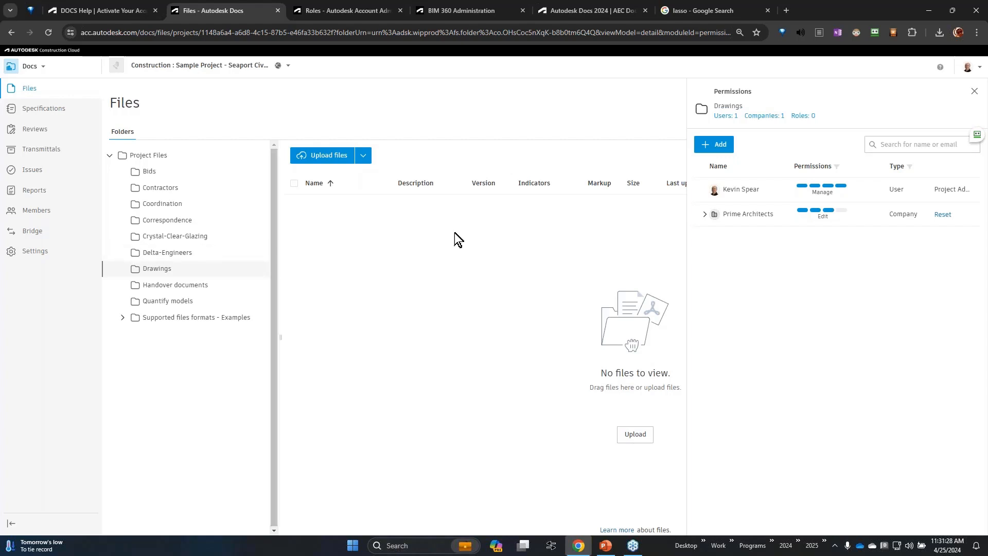
Add the Architectual Lead role to the Drawings folder's permissions with the Edit level.
{"action": "left_click", "coordinate": [728, 147]}
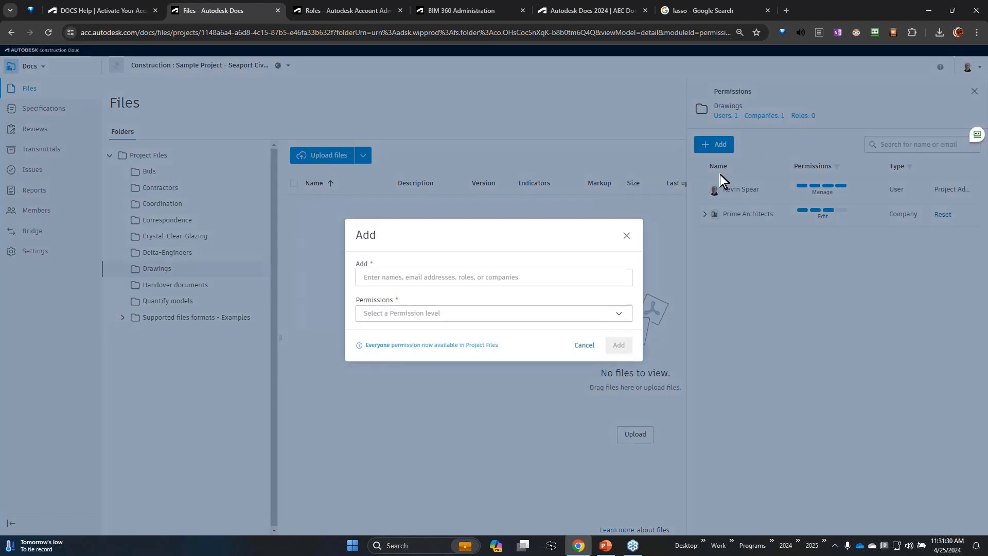
{"action": "left_click", "coordinate": [481, 273]}
{"action": "type", "text": "arch"}
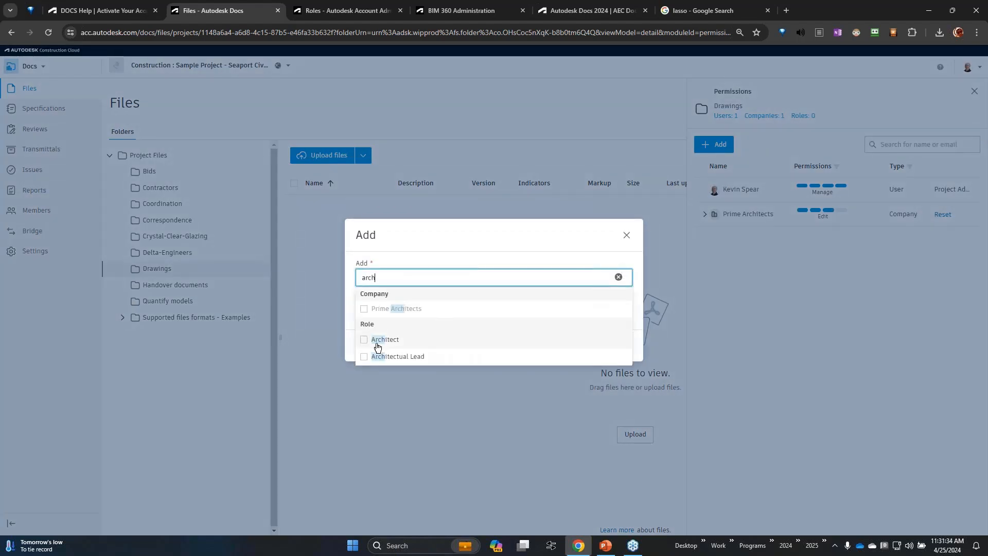
{"action": "left_click", "coordinate": [364, 357]}
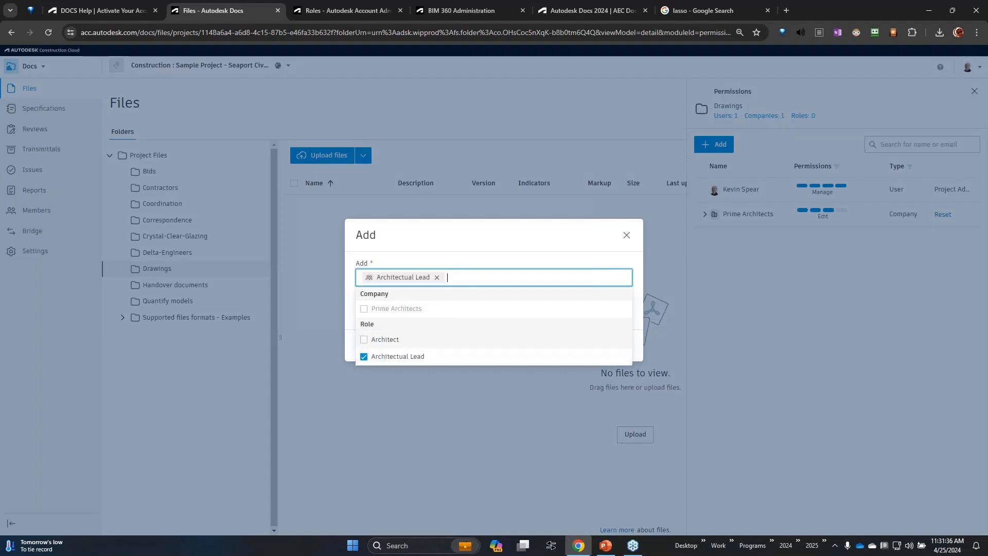
{"action": "left_click", "coordinate": [545, 245]}
{"action": "left_click", "coordinate": [523, 315]}
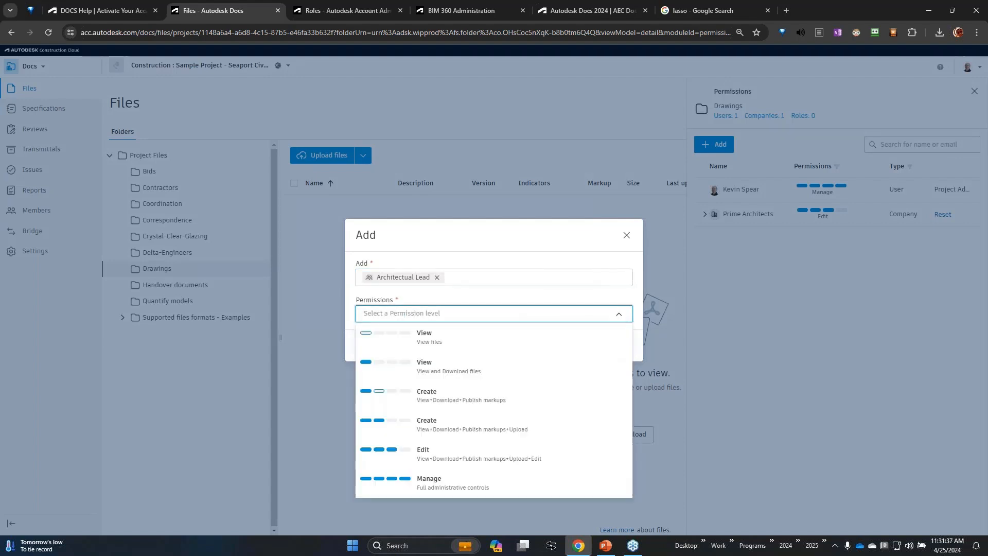
{"action": "left_click", "coordinate": [478, 455]}
{"action": "left_click", "coordinate": [618, 346]}
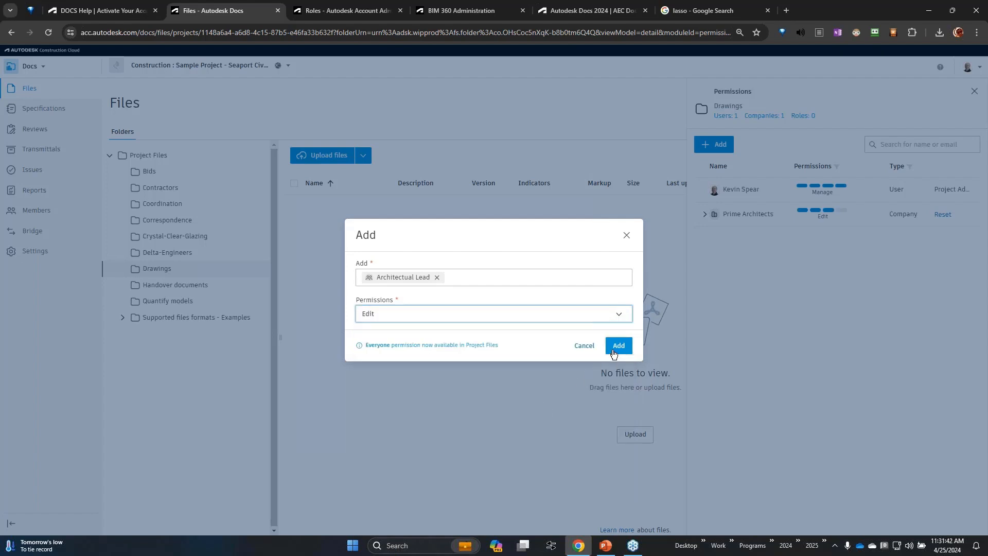